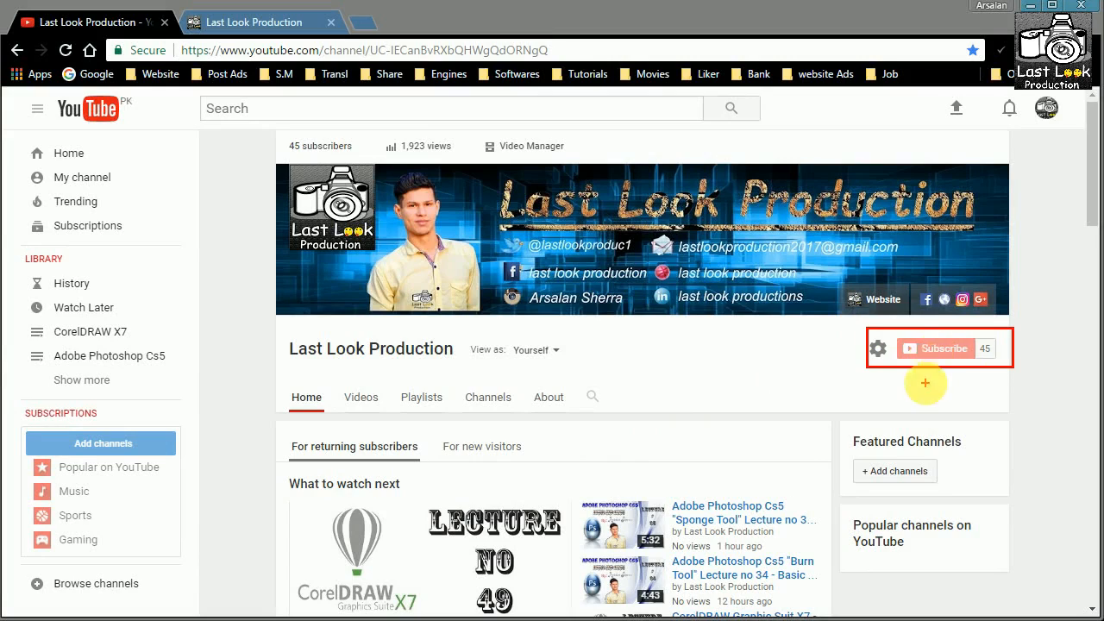
- Look through the Last Look Production channel's home page down to its popular uploads
left_click_drag(917, 319, 960, 330)
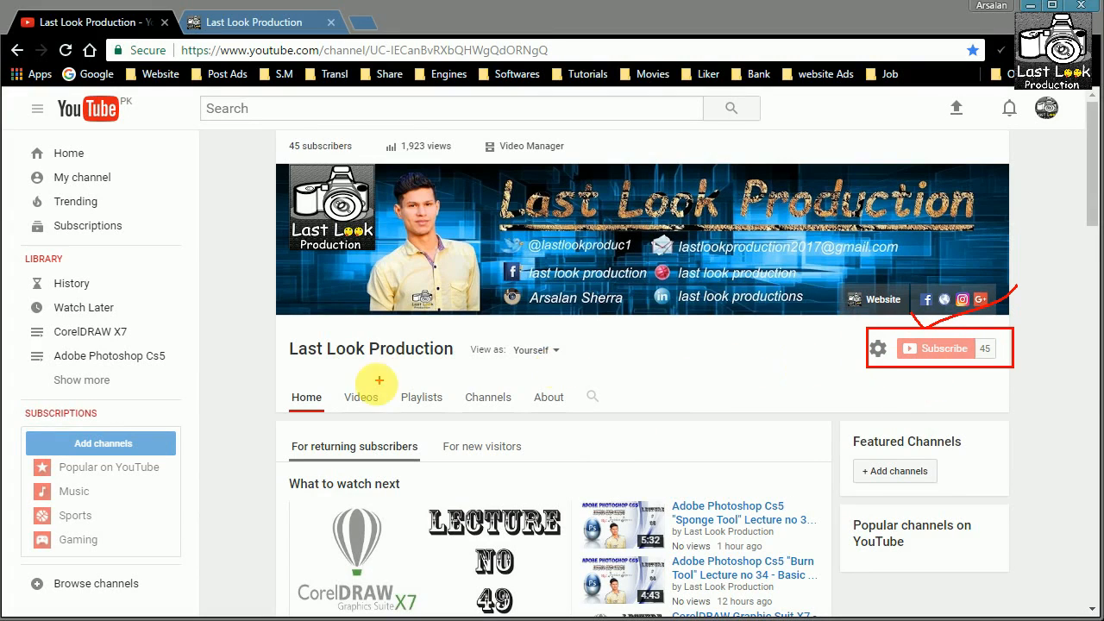
key("Escape")
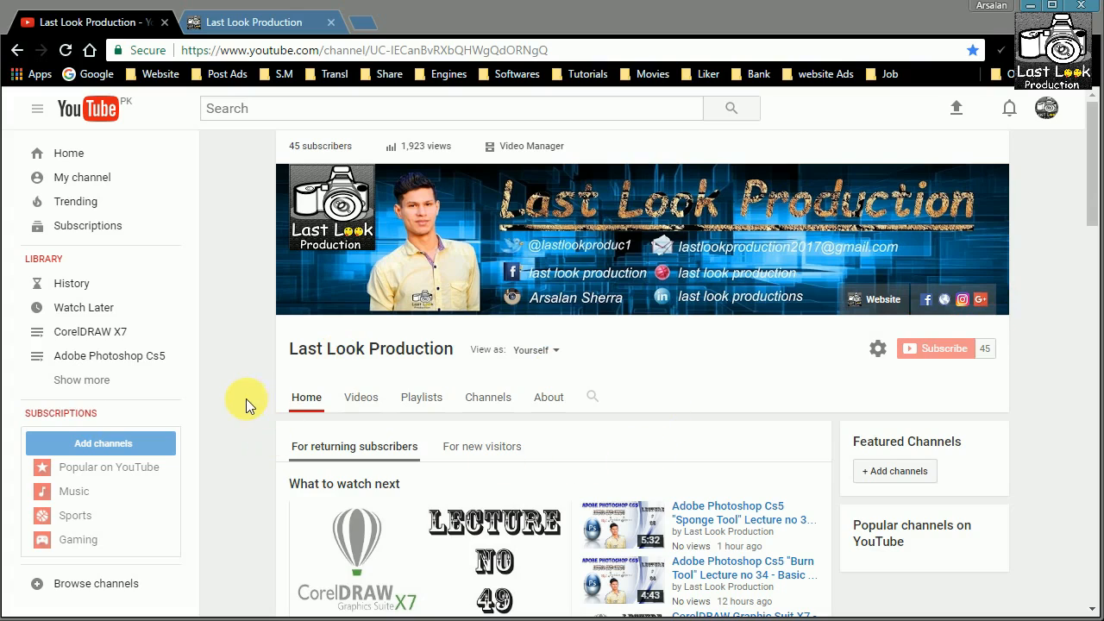
scroll(245, 399, "down", 4)
scroll(264, 396, "down", 10)
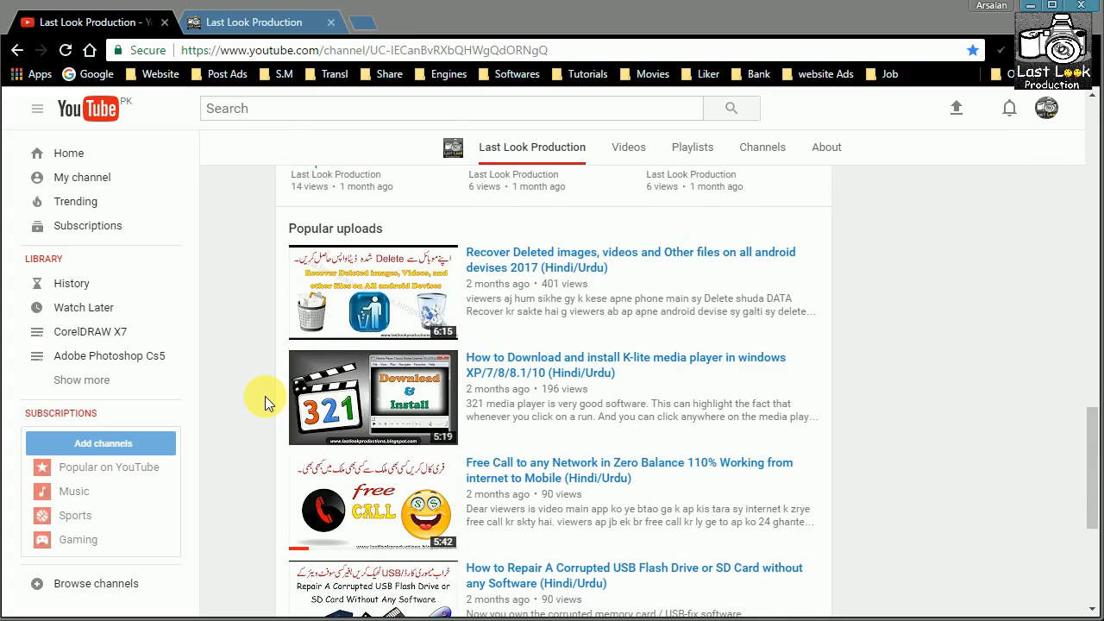
scroll(265, 396, "up", 14)
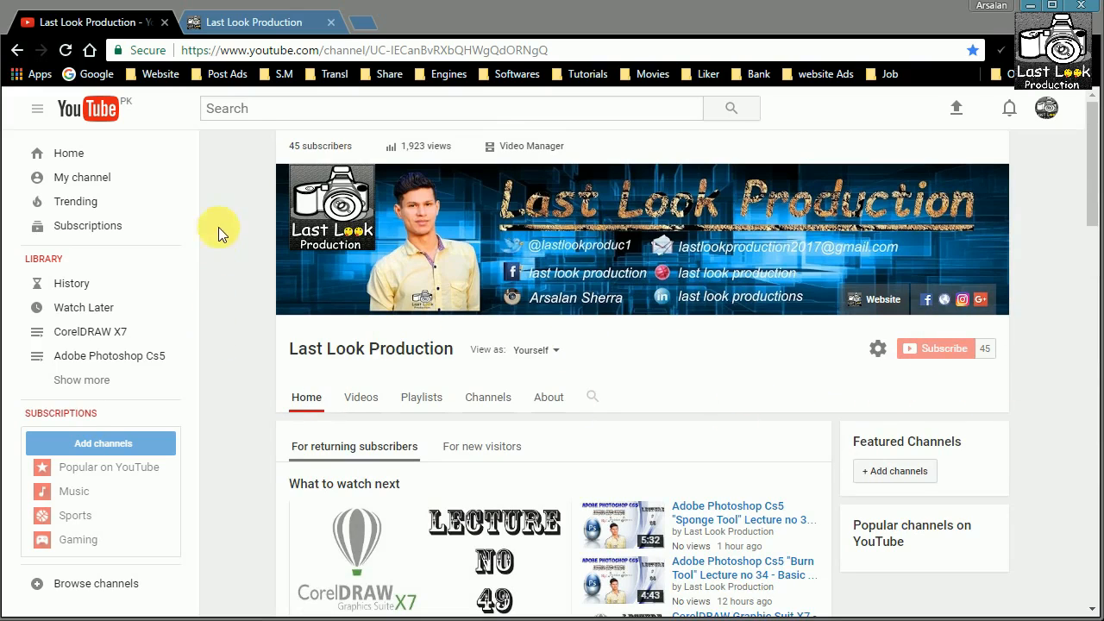
- Switch to the Last Look Production blog and look through its software categories, recent posts and page footer
left_click(240, 29)
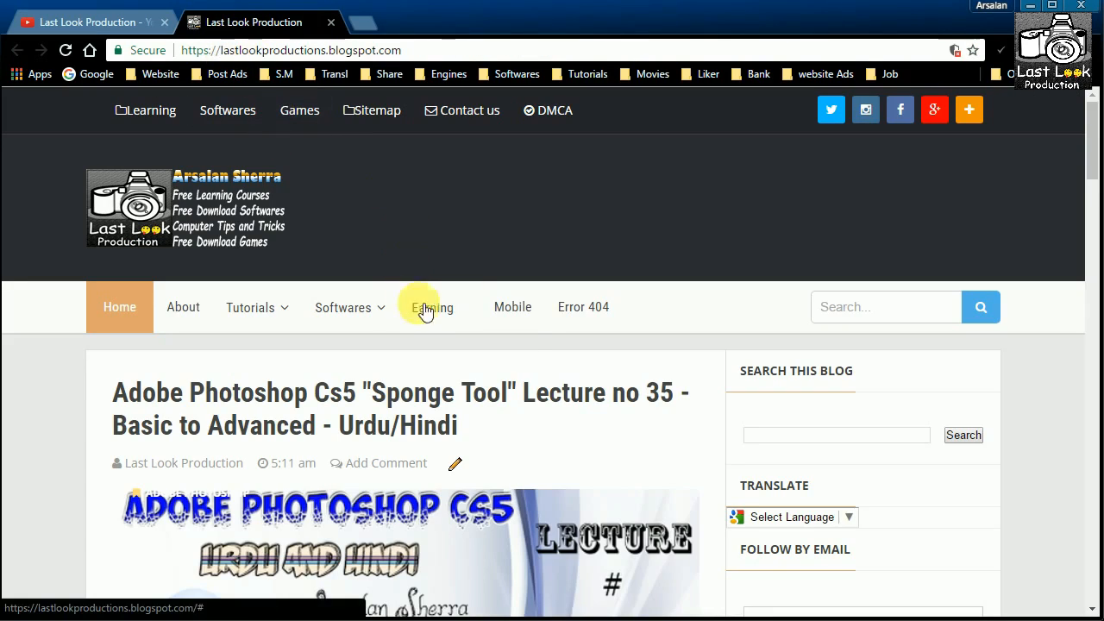
mouse_move(377, 322)
scroll(365, 250, "down", 3)
scroll(362, 136, "up", 1)
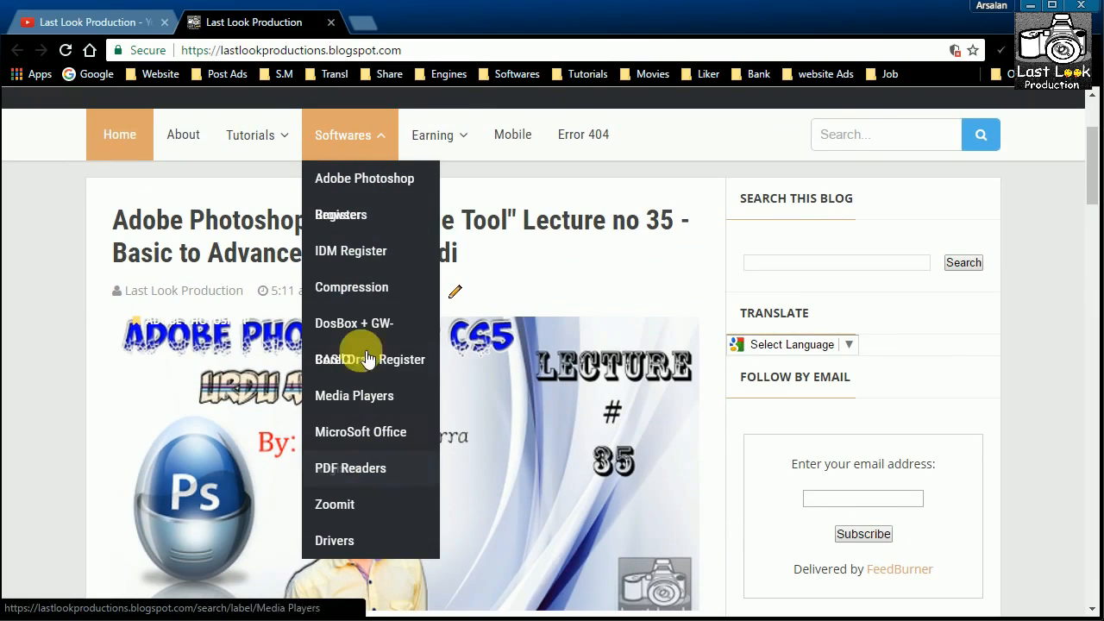
scroll(365, 233, "up", 2)
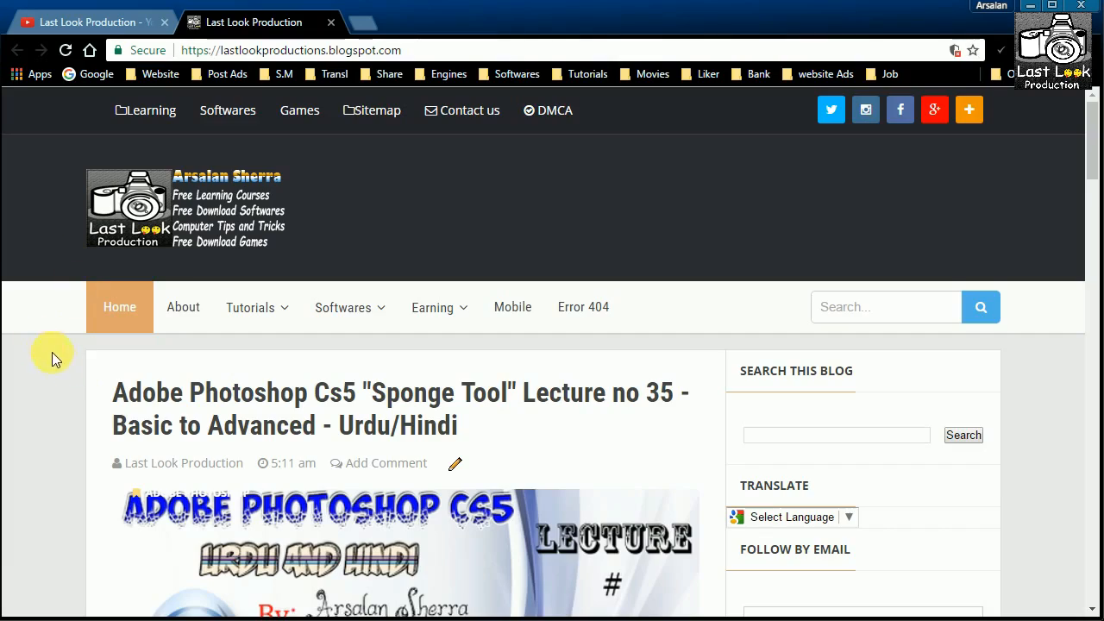
scroll(52, 358, "down", 20)
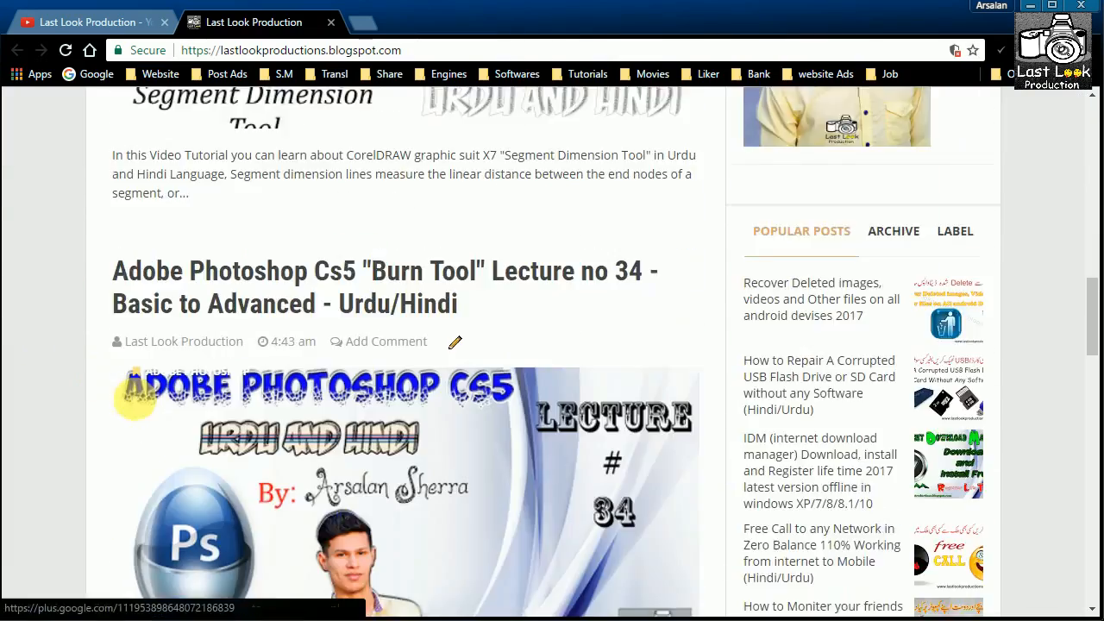
scroll(93, 393, "down", 5)
scroll(94, 393, "up", 14)
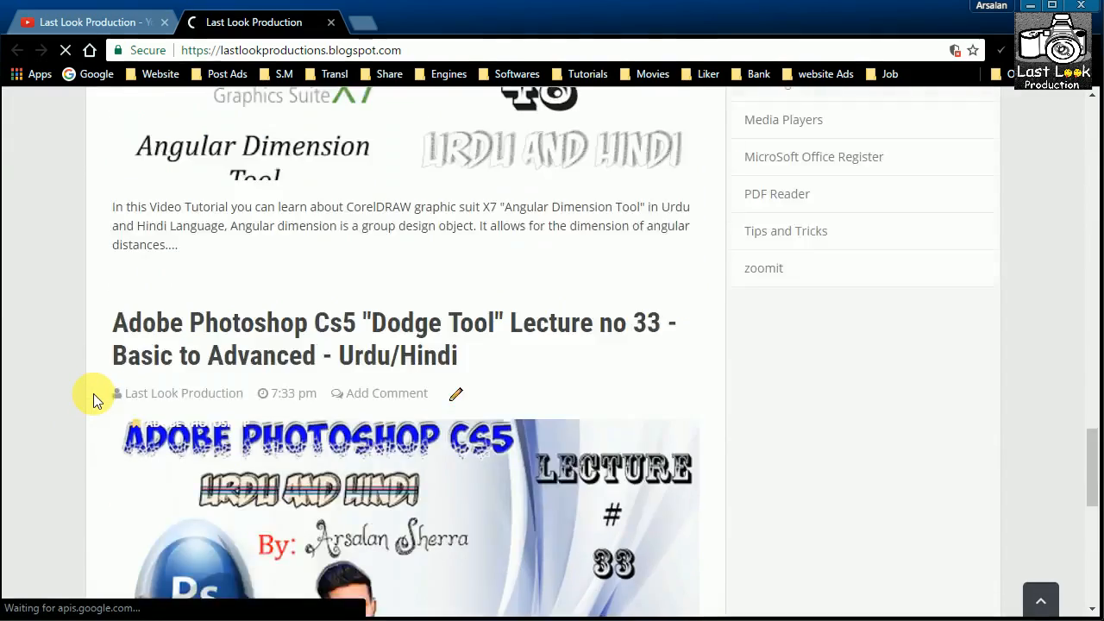
scroll(93, 393, "down", 15)
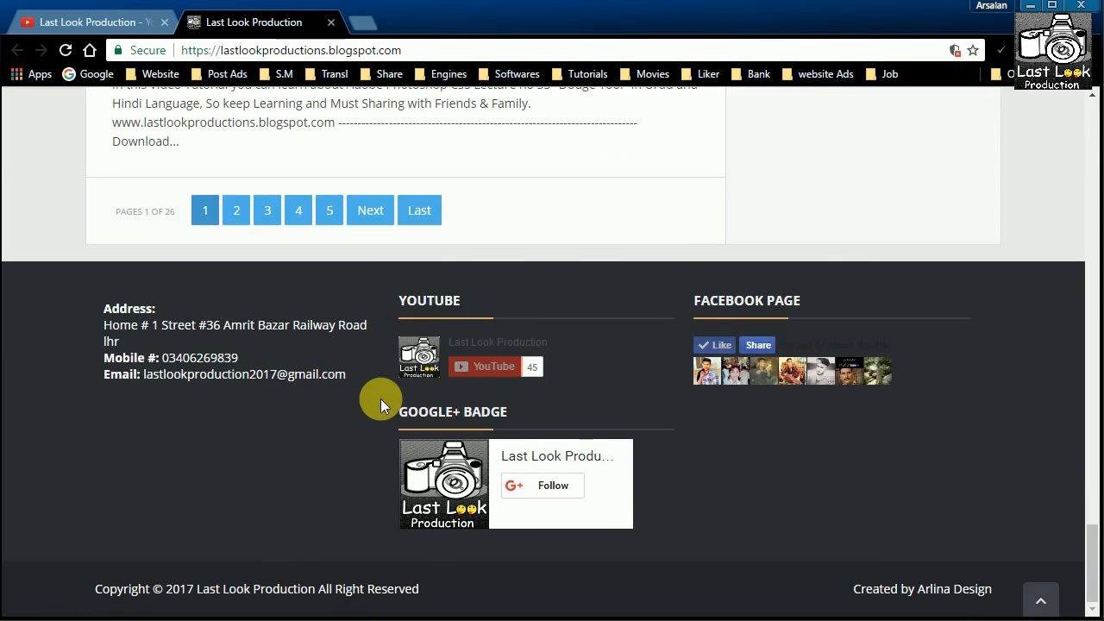
scroll(52, 368, "up", 10)
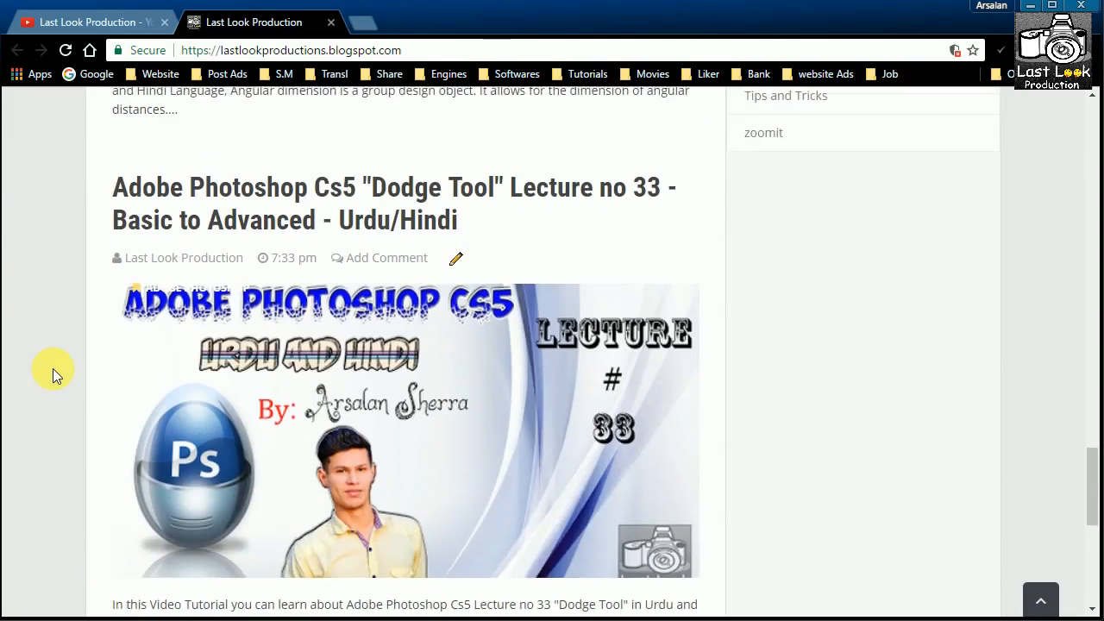
scroll(53, 369, "up", 5)
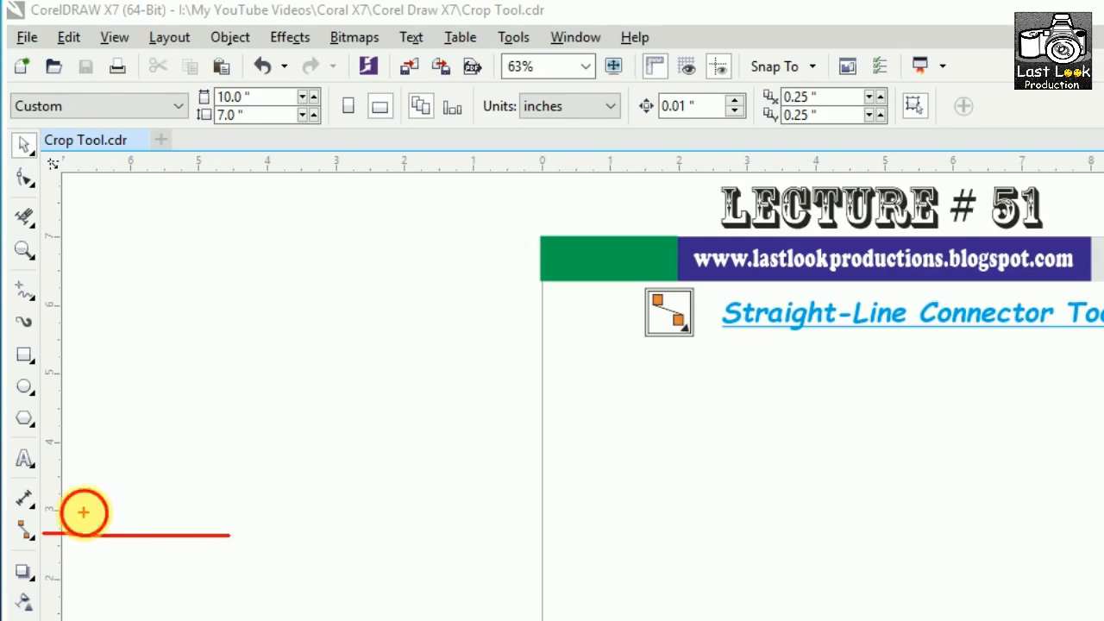
left_click(34, 545)
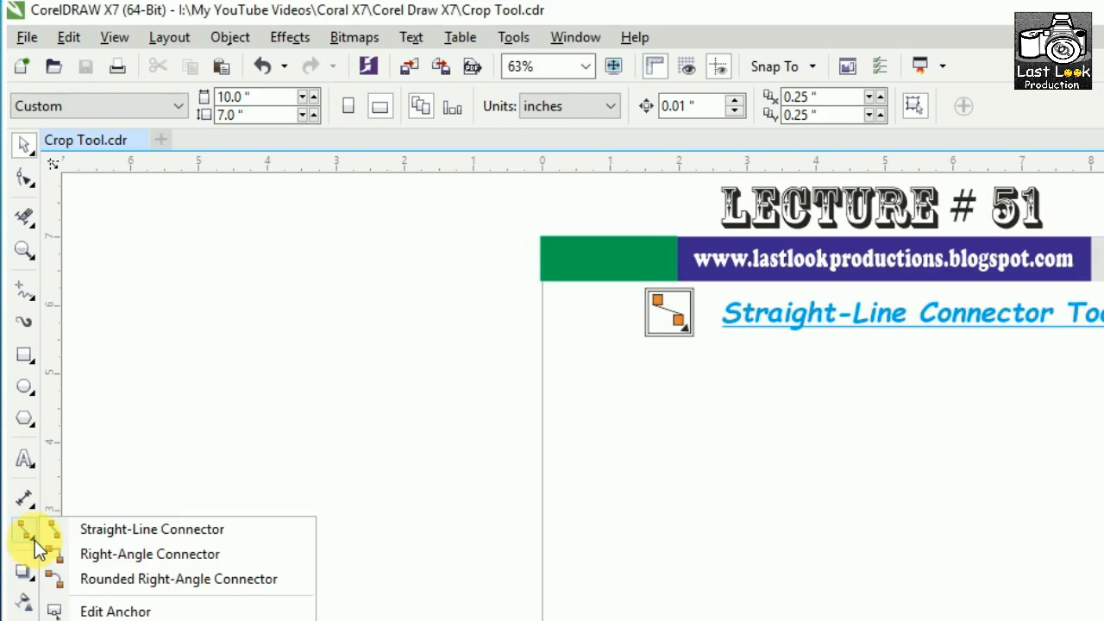
left_click(122, 529)
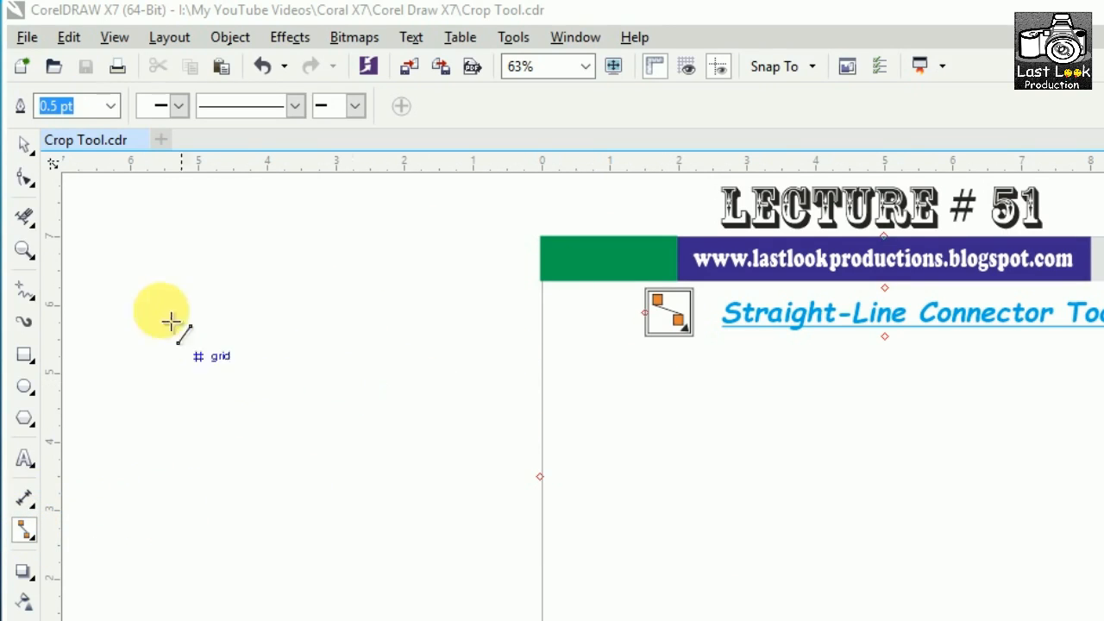
left_click(24, 149)
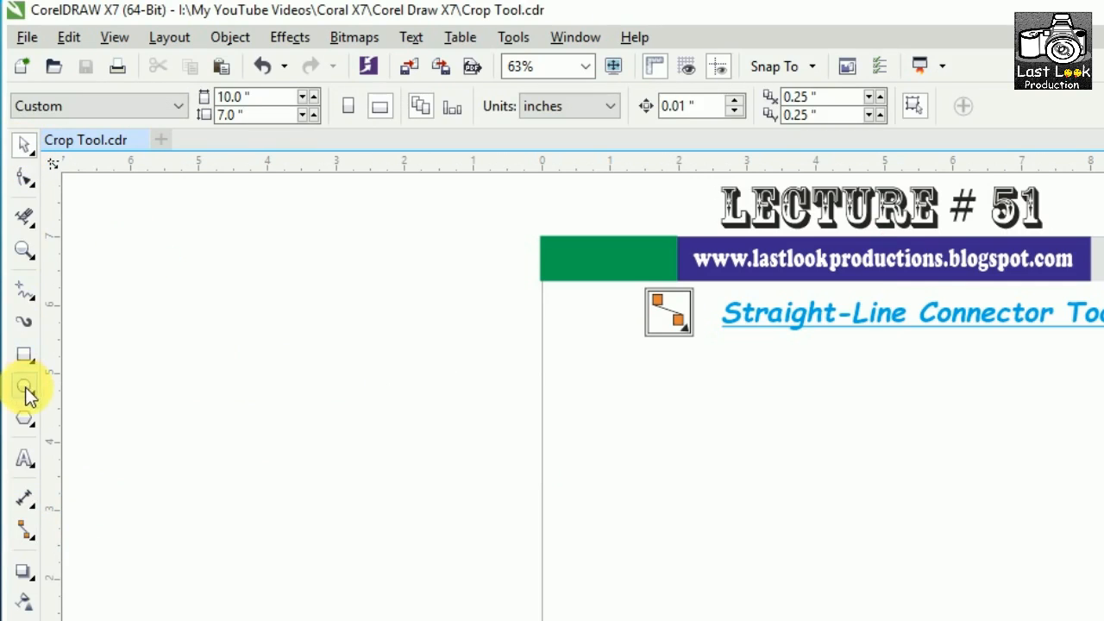
- Draw a seven-sided polygon about 3.9 inches wide and 3.8 inches high in the empty area beside the page
left_click(24, 417)
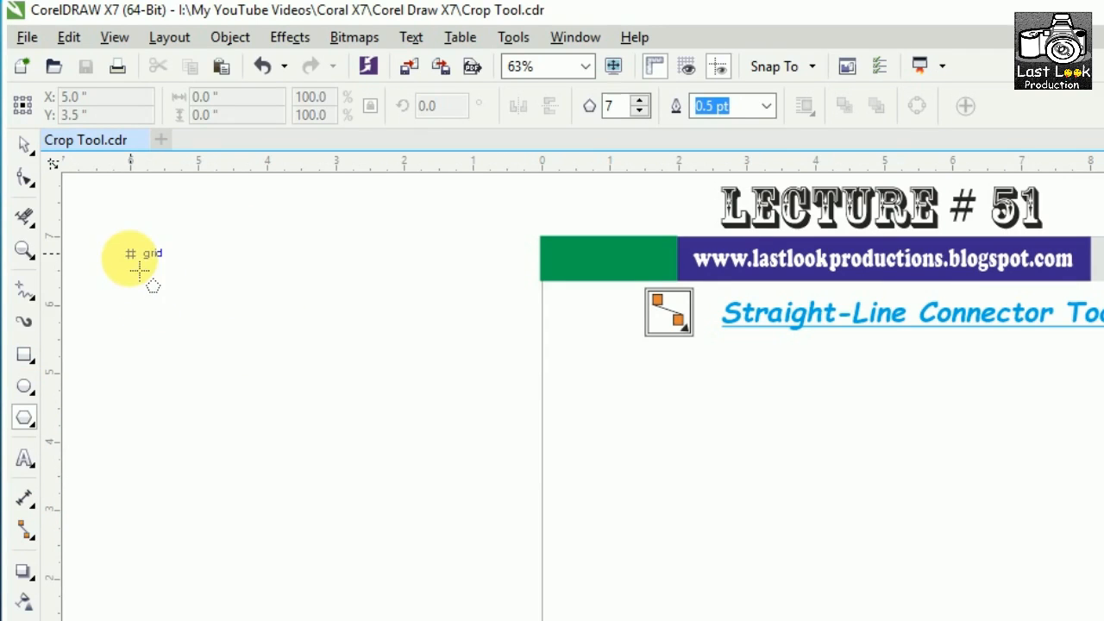
mouse_move(165, 296)
left_mouse_down()
mouse_move(236, 356)
mouse_move(254, 387)
mouse_move(301, 388)
mouse_move(387, 457)
mouse_move(235, 373)
mouse_move(287, 419)
left_mouse_up()
key("shift")
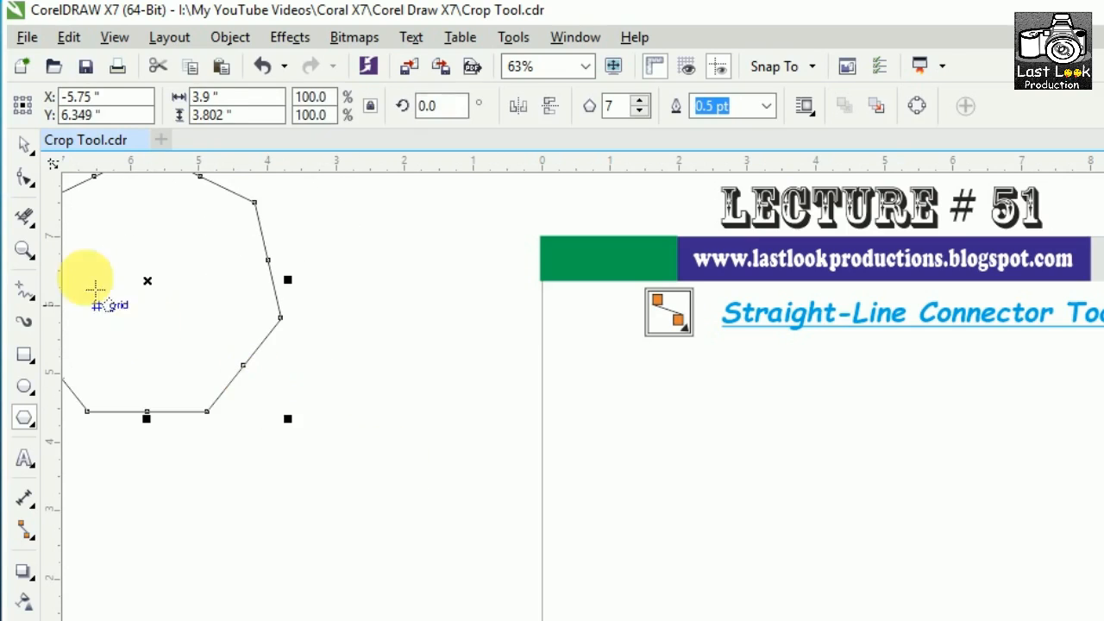
- Move the heptagon's centre to about X -5.2, Y 5.9 inches and scale it down to about 2.9 by 2.83 inches
left_click(24, 144)
left_click_drag(155, 291, 204, 332)
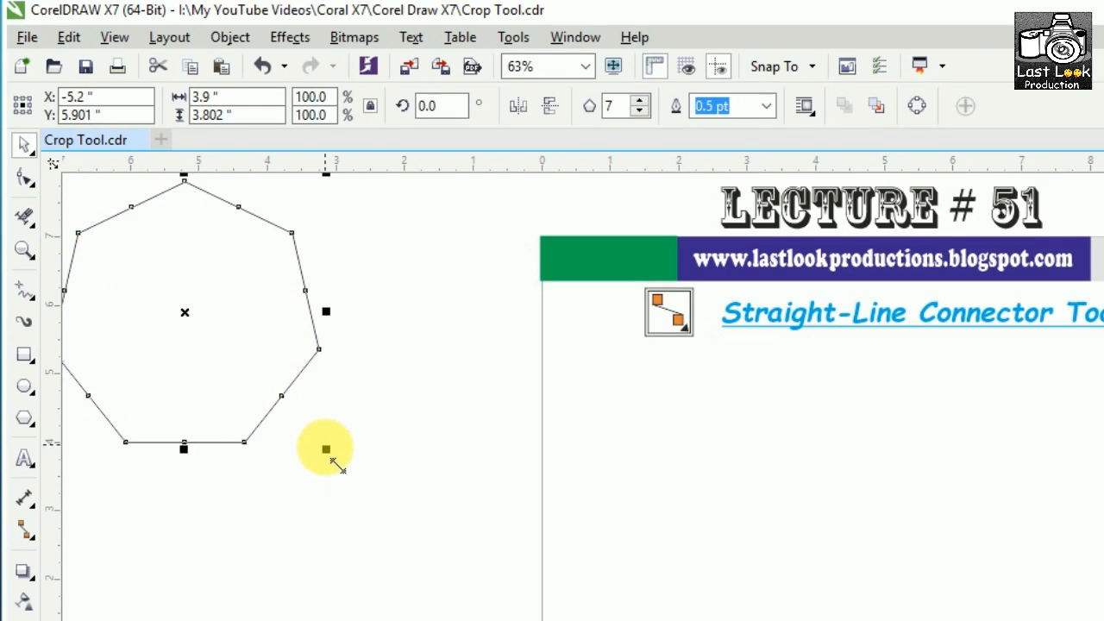
left_click_drag(334, 462, 298, 427)
left_click(228, 508)
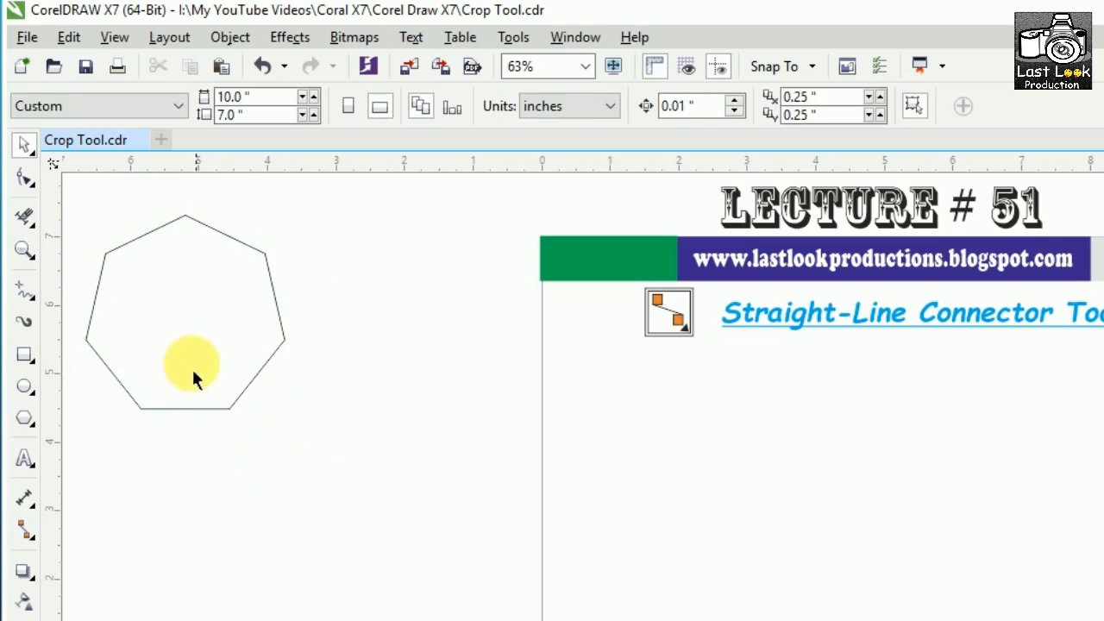
left_click(190, 371)
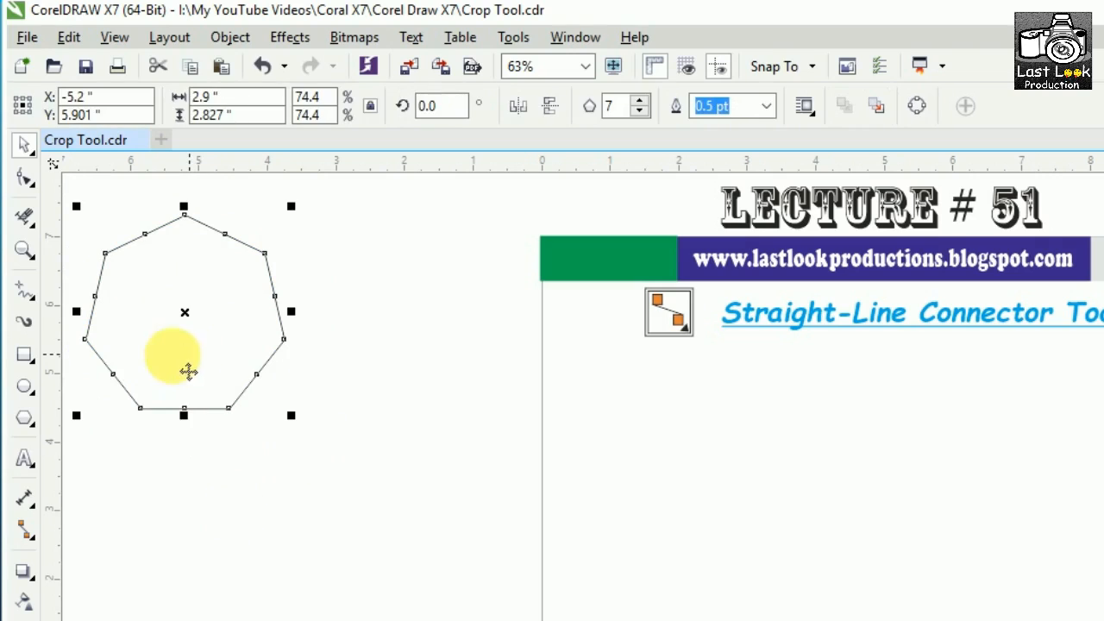
- Draw a 3 by 3 inch square to the right of the heptagon, centred at X -0.5, Y 5.5 inches
left_click(25, 355)
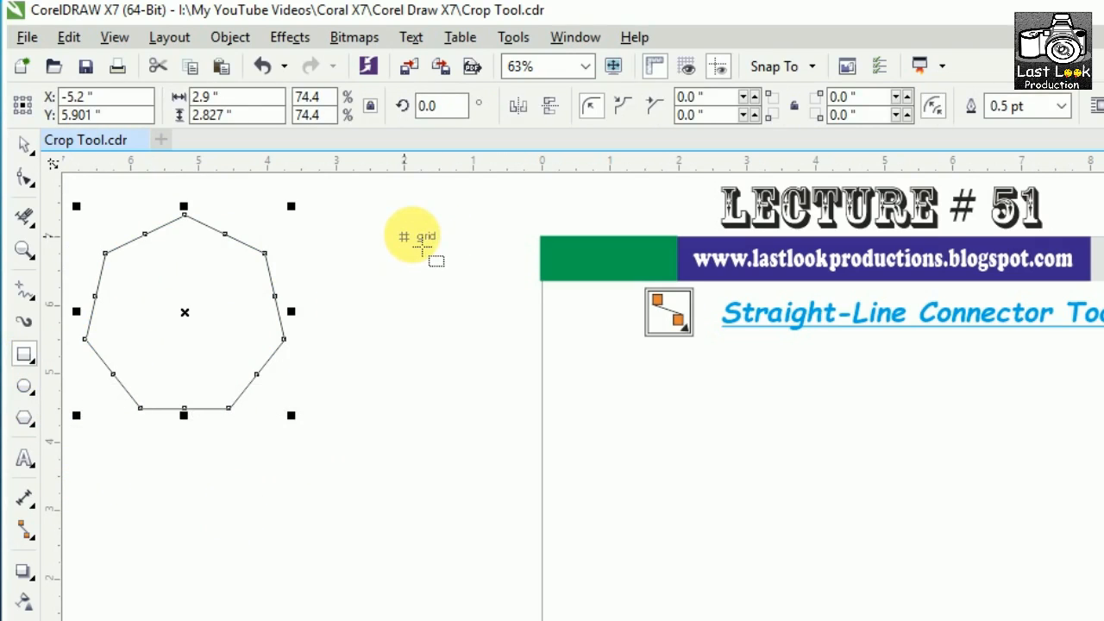
left_click_drag(405, 236, 609, 443)
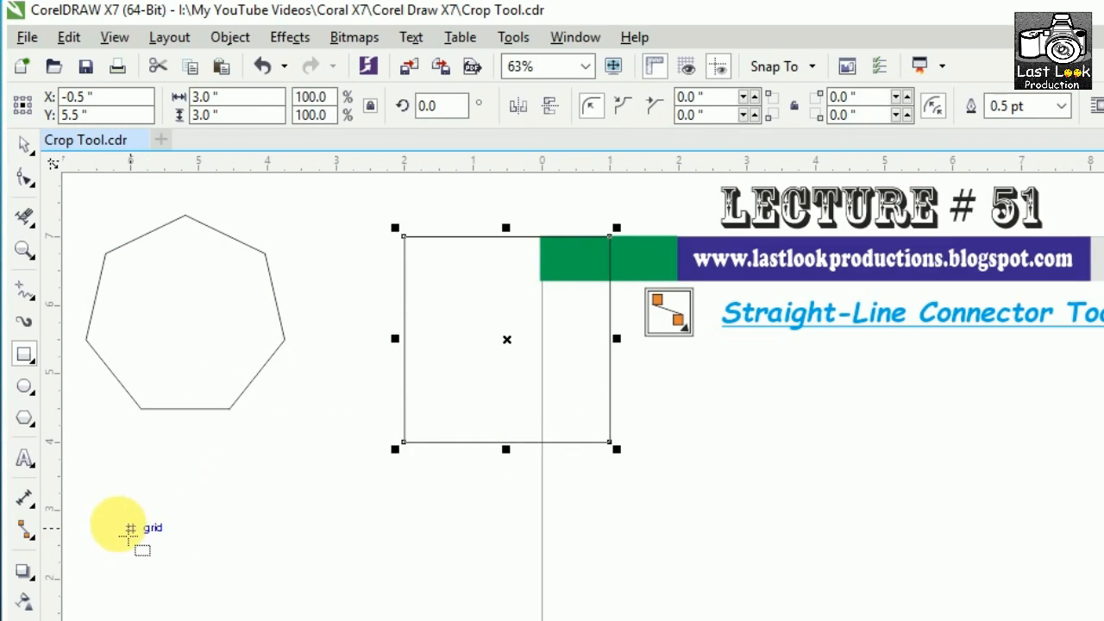
- Fill the heptagon with blue and the square with yellow
left_click(24, 530)
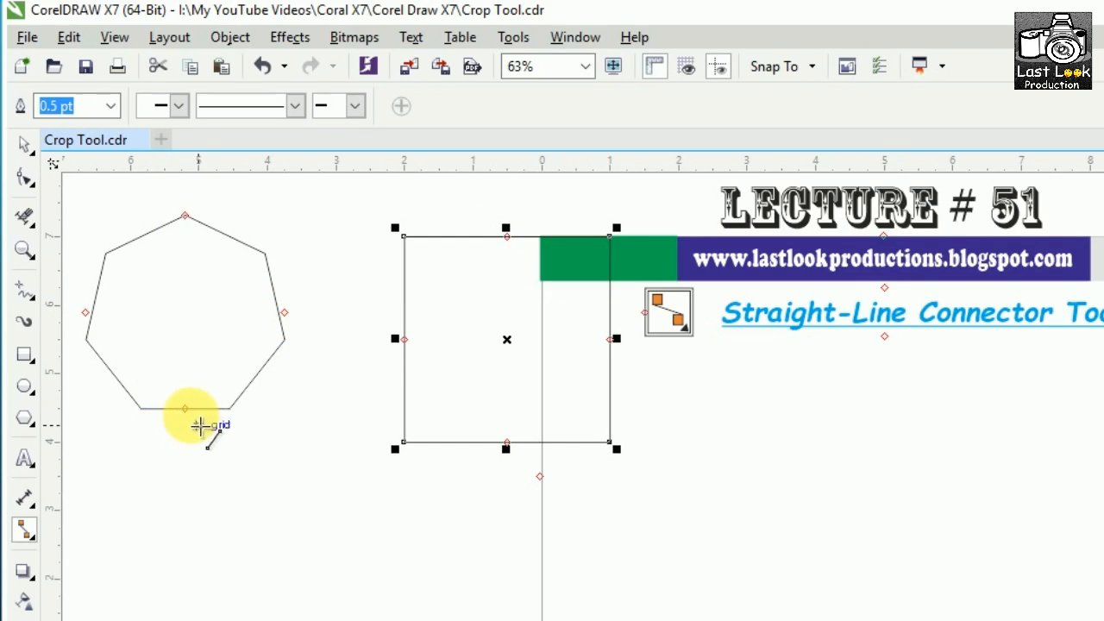
left_click(22, 145)
left_click(154, 230)
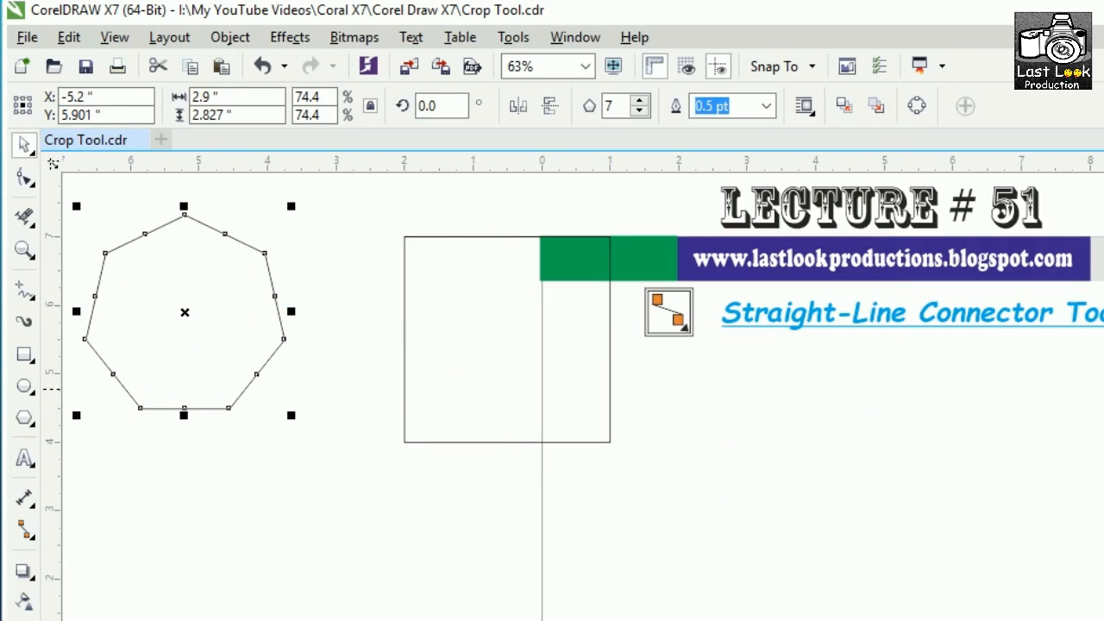
left_click(540, 359)
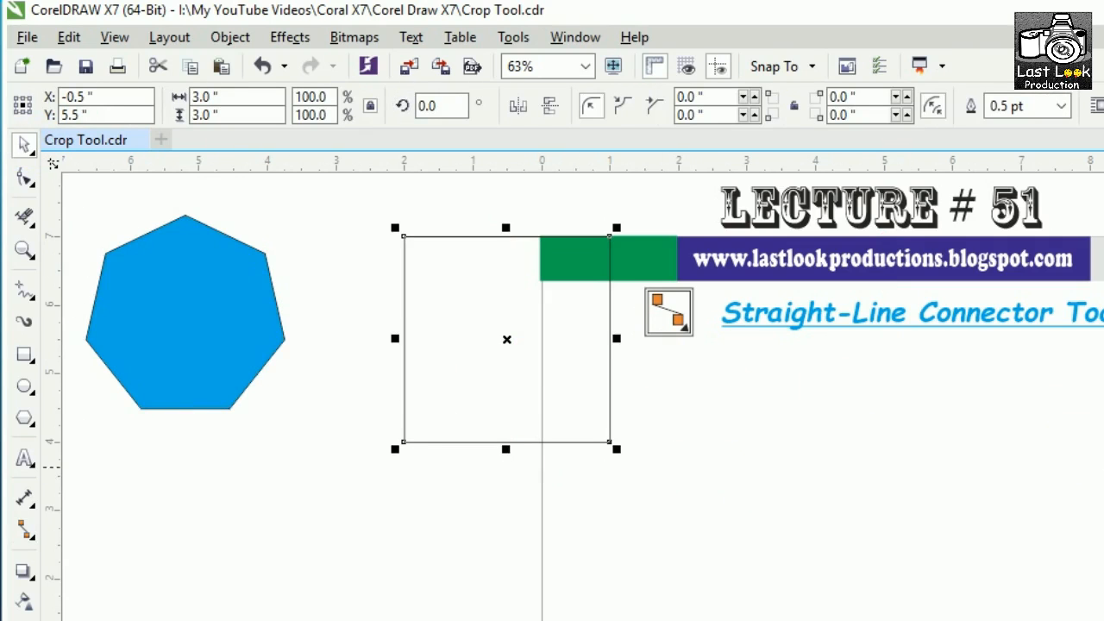
- Join the heptagon's right edge and the square's left midpoint with a straight-line connector, undoing the first one and redrawing it from the square
left_click(24, 530)
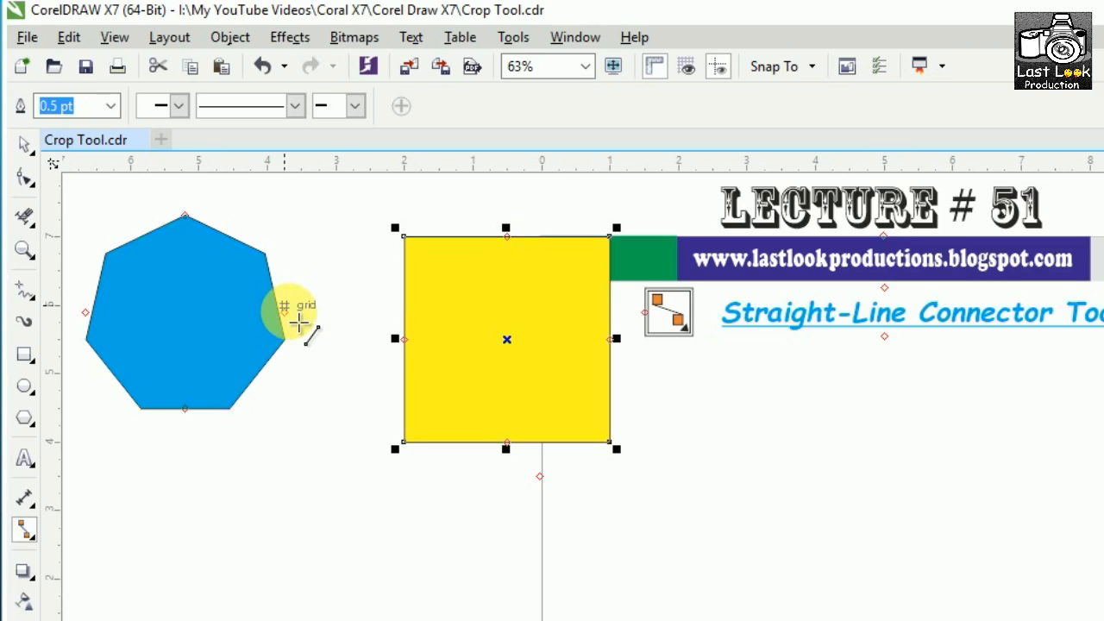
left_click(290, 313)
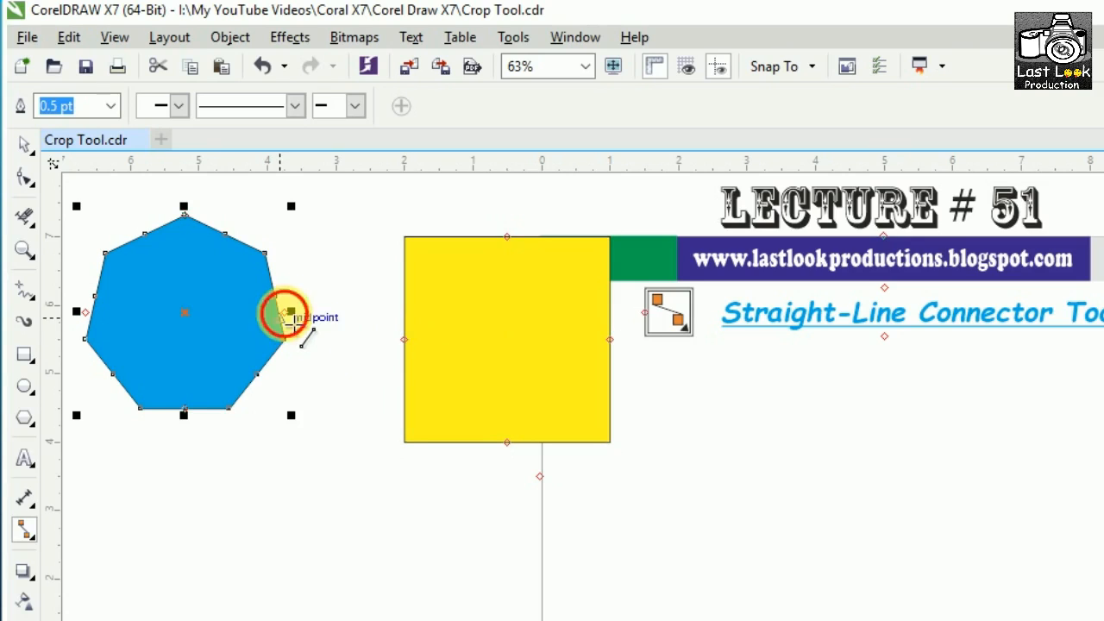
left_click_drag(290, 313, 404, 339)
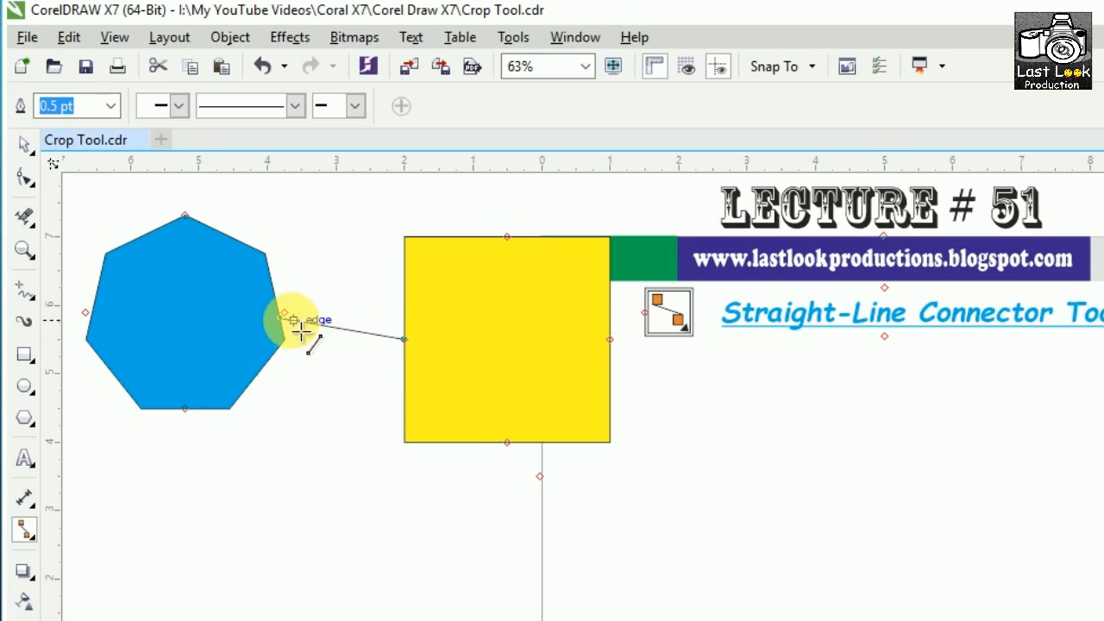
key("ctrl+z")
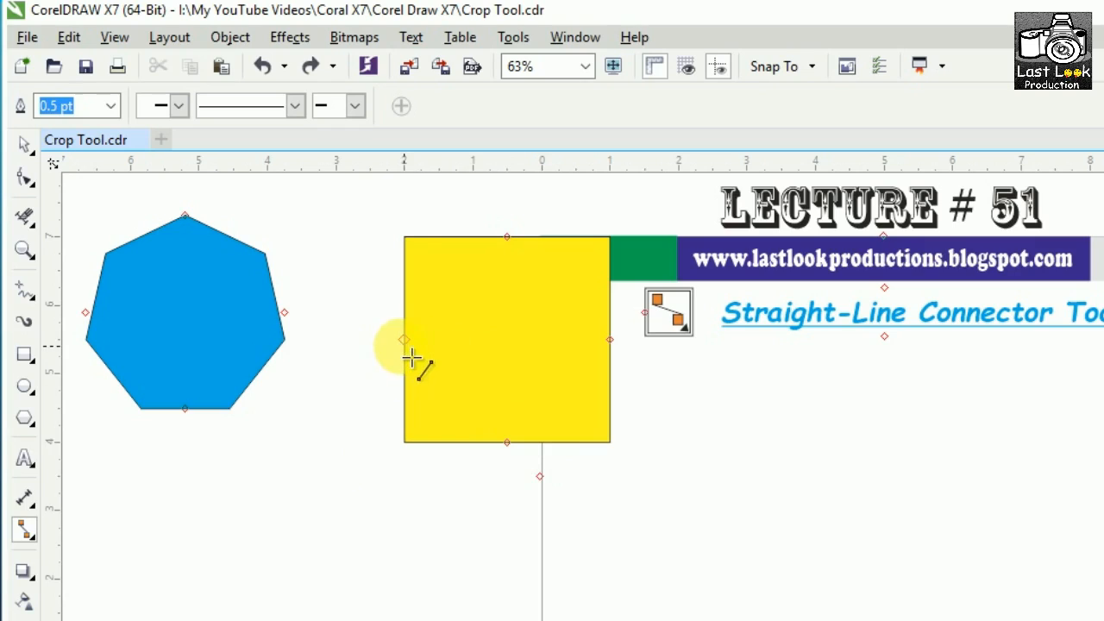
left_click_drag(404, 339, 286, 318)
- Move the yellow square around to test the attached connector, leaving its centre at X -0.5, Y 5.75 inches
left_click(23, 143)
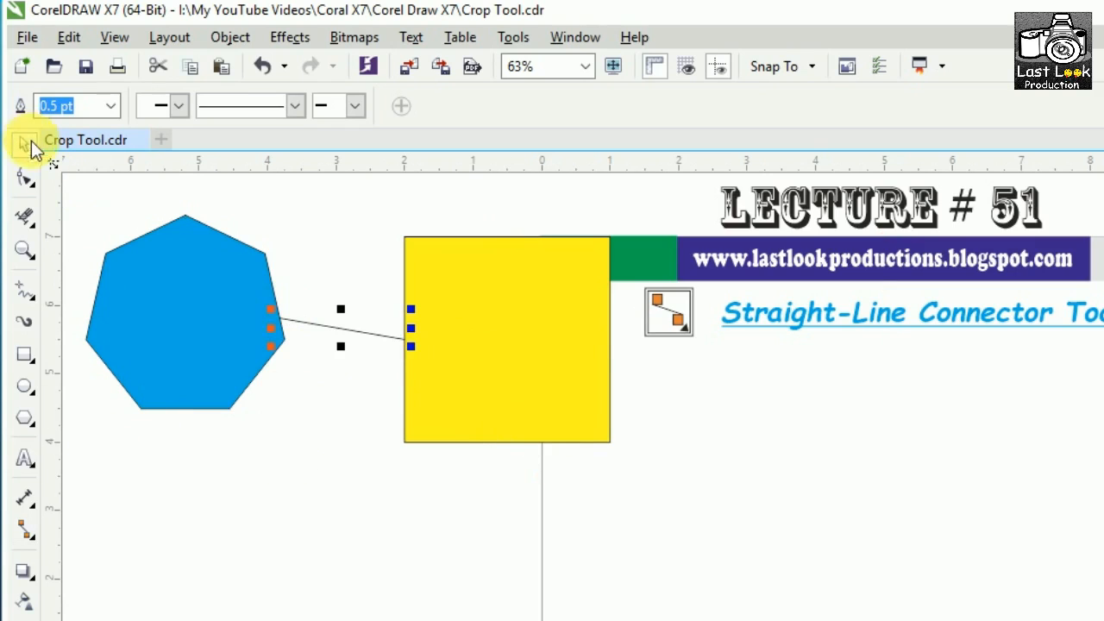
left_click(398, 339)
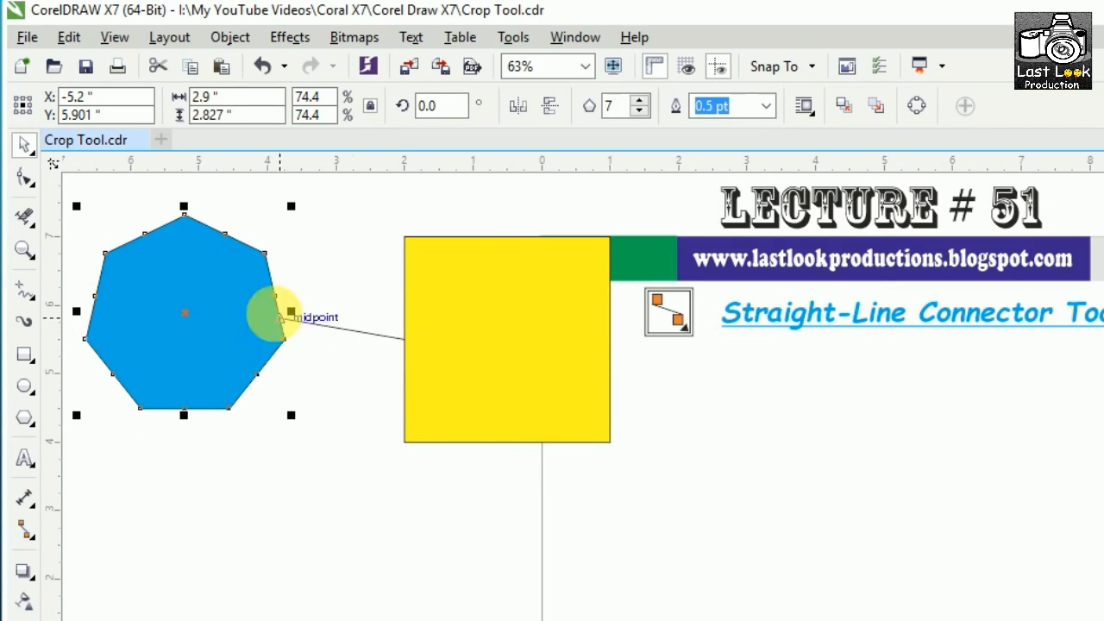
left_click(487, 362)
left_click_drag(503, 319, 454, 322)
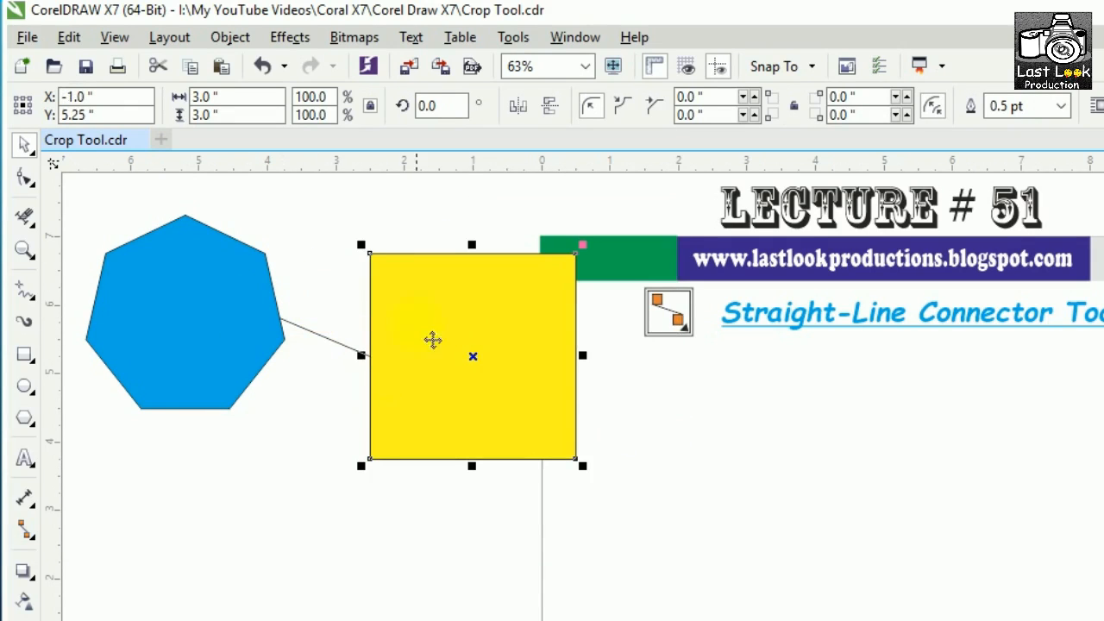
mouse_move(444, 344)
left_mouse_down()
mouse_move(444, 279)
mouse_move(525, 290)
mouse_move(461, 387)
mouse_move(436, 402)
mouse_move(434, 343)
mouse_move(450, 290)
mouse_move(414, 395)
mouse_move(447, 340)
left_mouse_up()
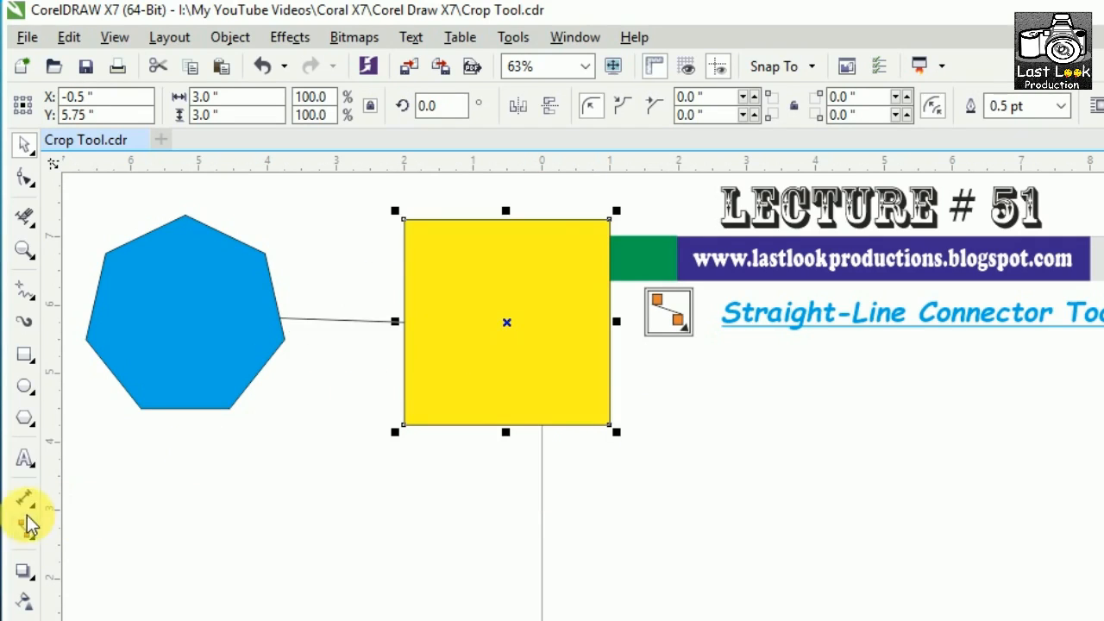
left_click(33, 538)
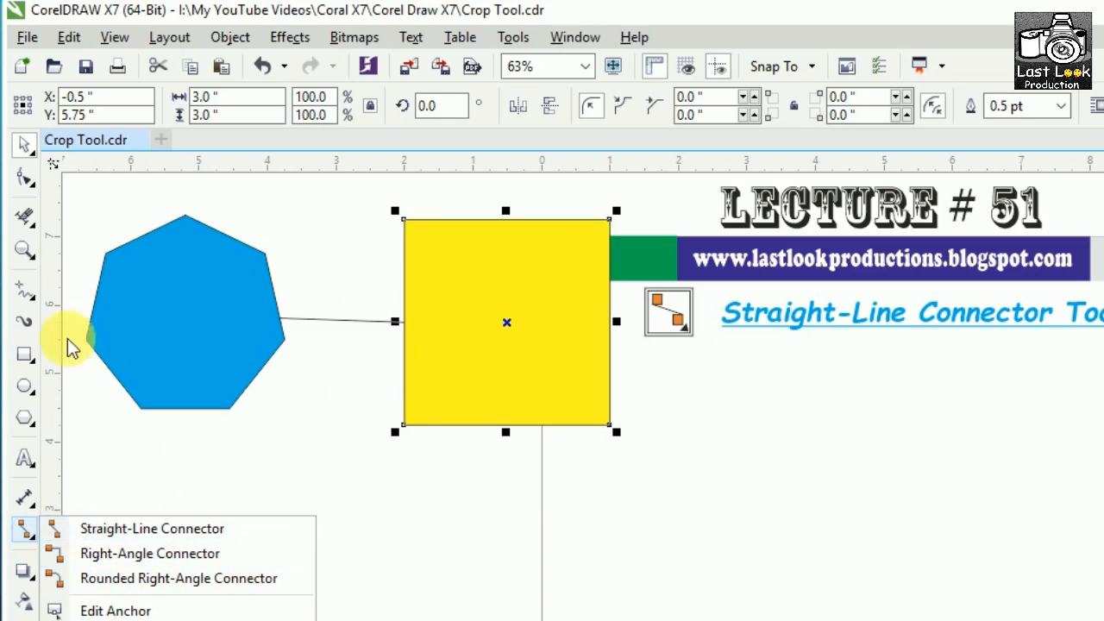
left_click(25, 147)
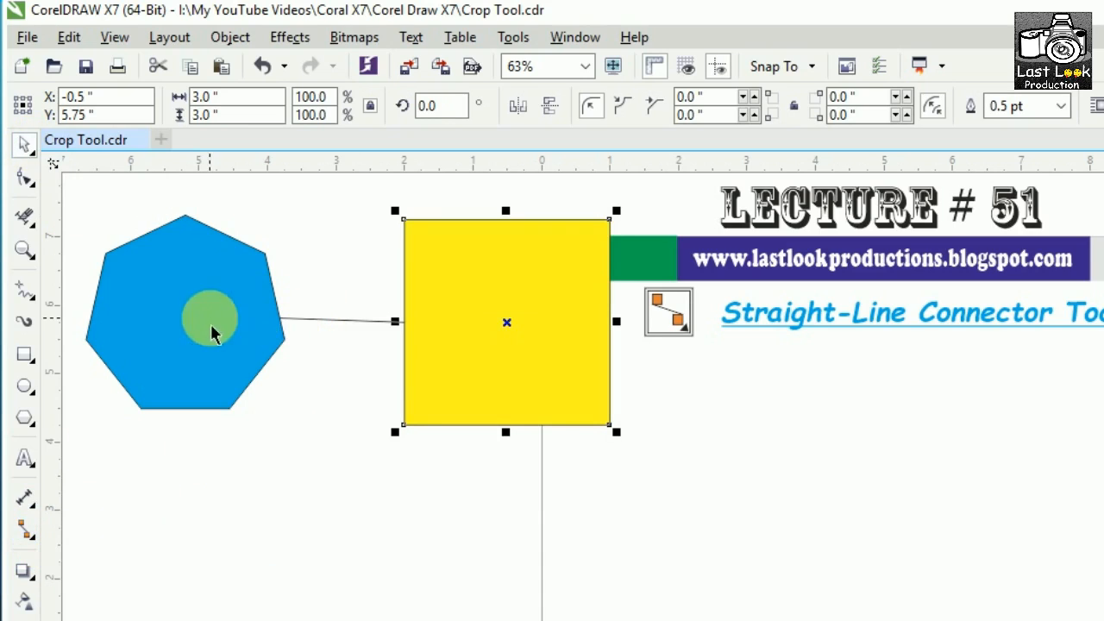
- Delete the blue heptagon and the yellow square from the drawing
left_click(31, 535)
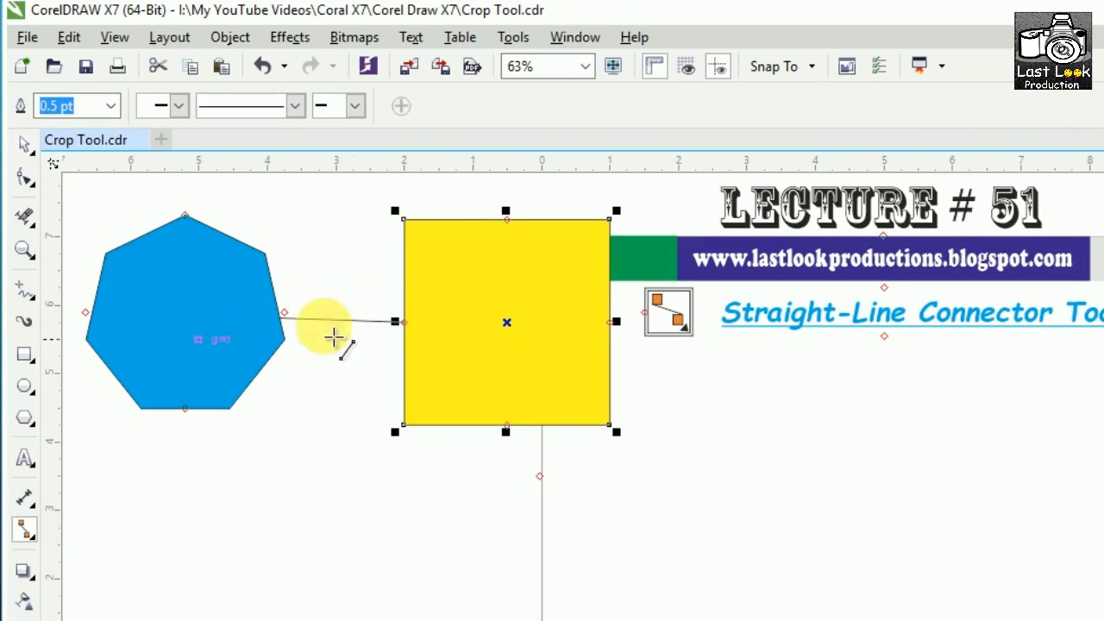
left_click(24, 145)
left_click(181, 321)
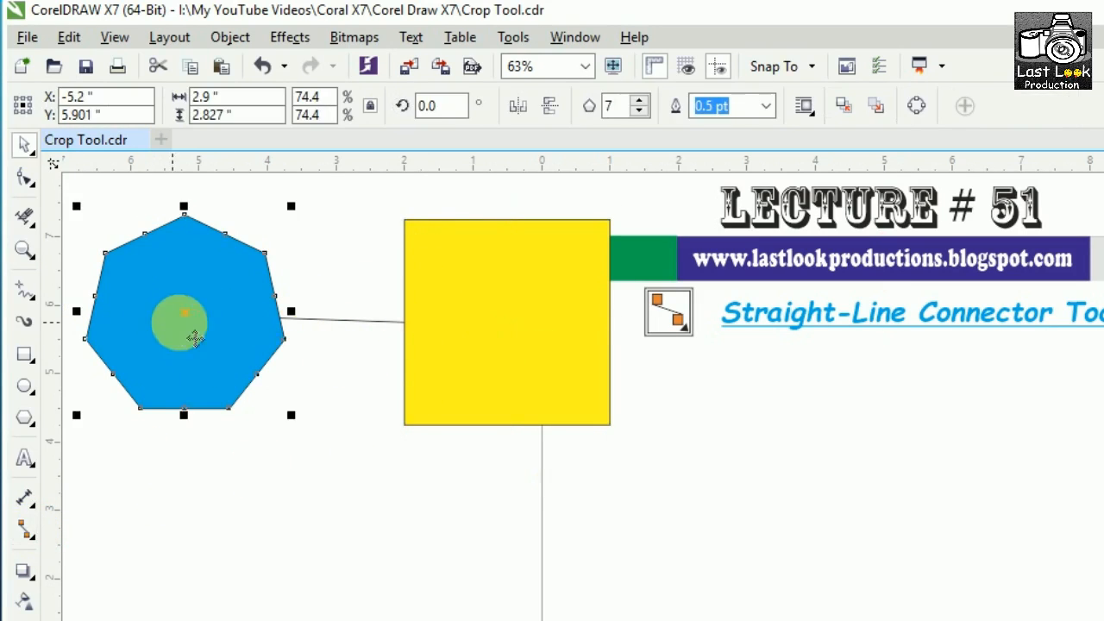
key("Delete")
left_click(491, 381)
key("Delete")
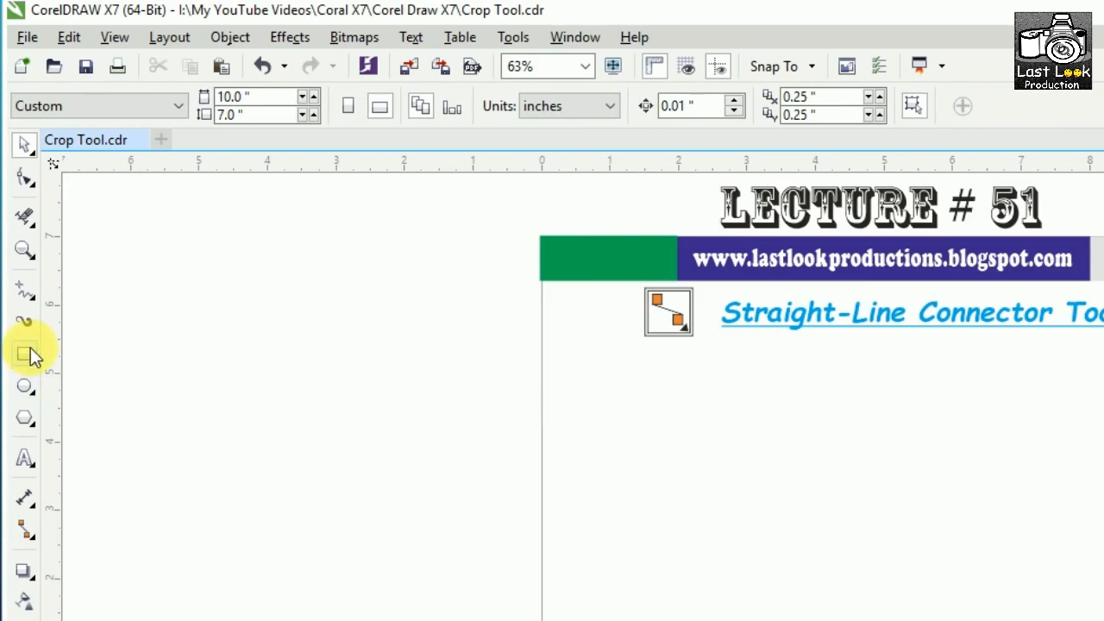
- Draw a 2.5 inch circle centred at X -5.5, Y 6.0 inches and a 3.5 by 2.25 inch rectangle centred at X -1.25, Y 5.625 inches
left_click(25, 388)
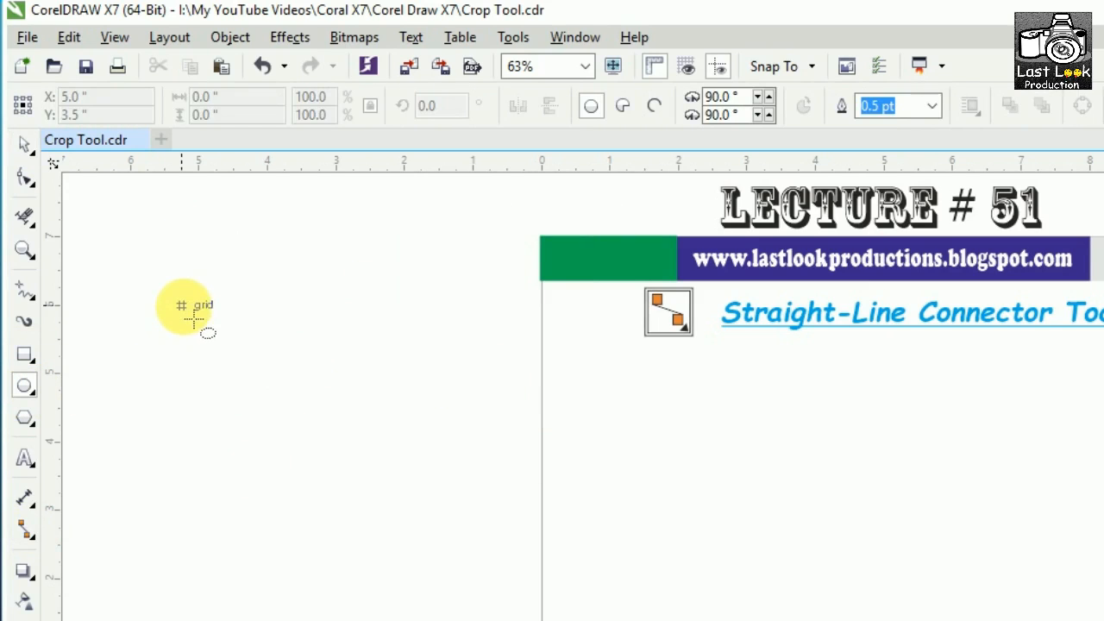
left_click_drag(166, 302, 251, 357)
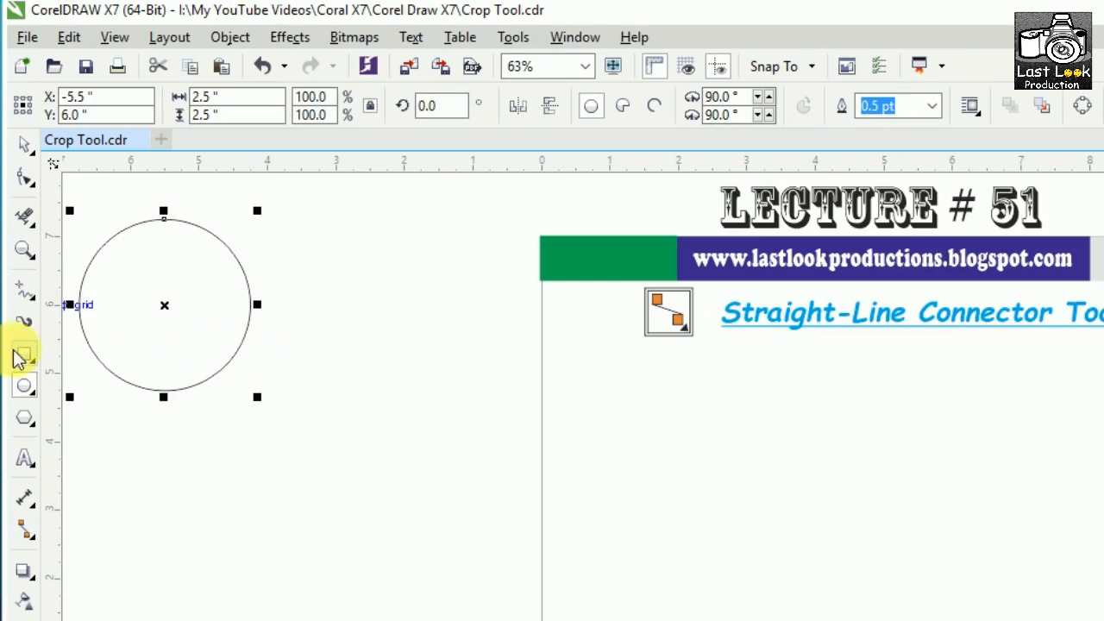
left_click(25, 355)
mouse_move(336, 253)
left_mouse_down()
mouse_move(475, 328)
mouse_move(576, 408)
left_mouse_up()
- Fill the circle with red and the rectangle with yellow
left_click(19, 147)
left_click(120, 231)
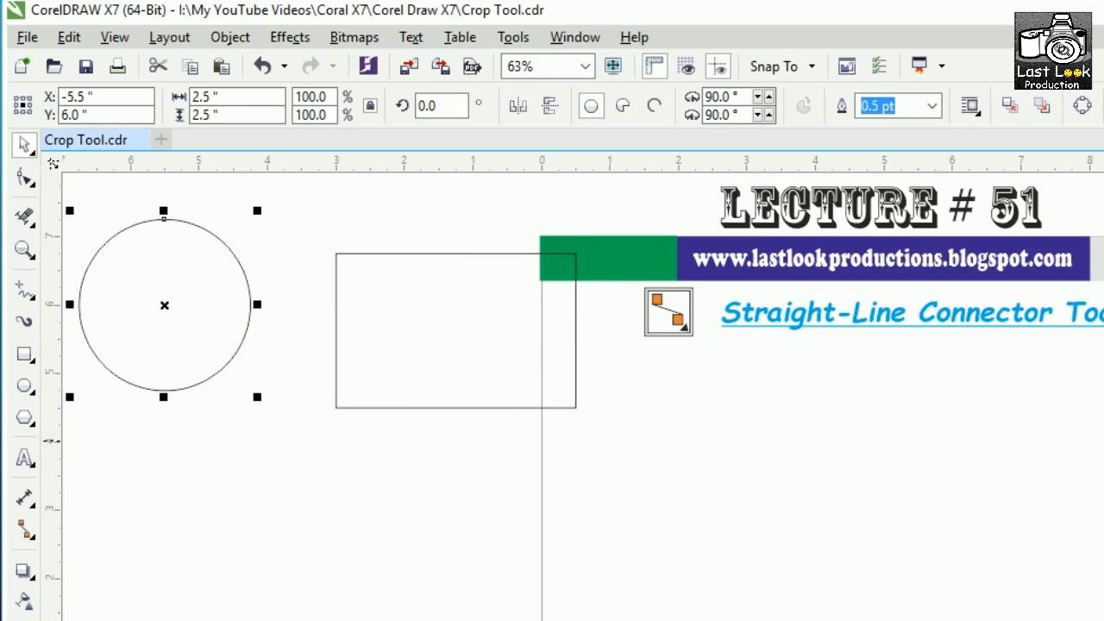
left_click(418, 356)
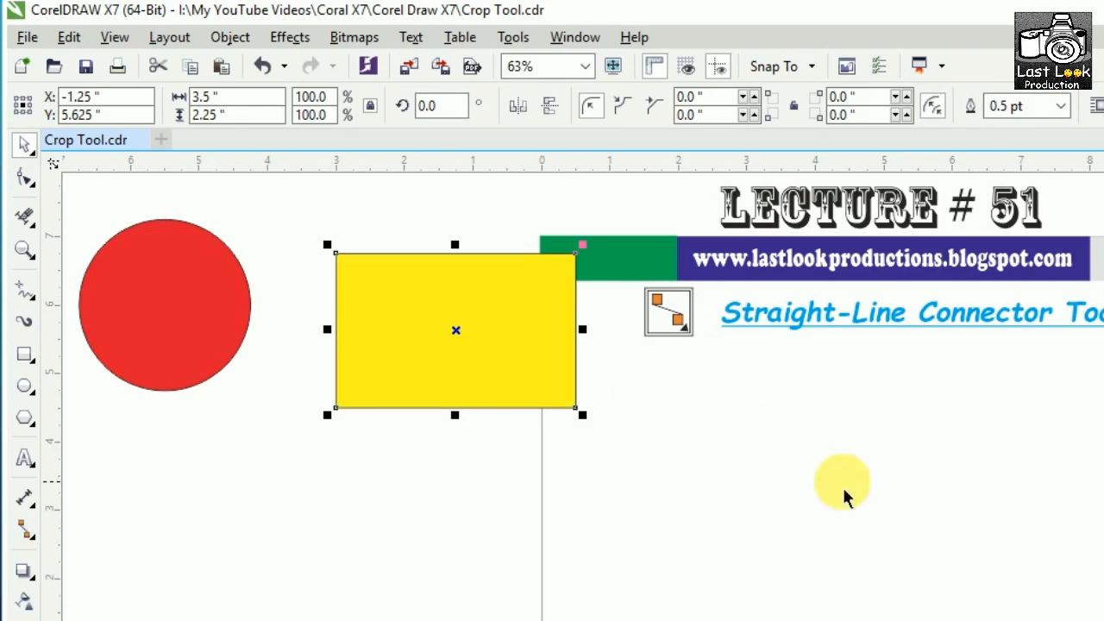
left_click(140, 496)
- Join the circle's bottom point and the rectangle's left midpoint with a straight-line connector
left_click(129, 377)
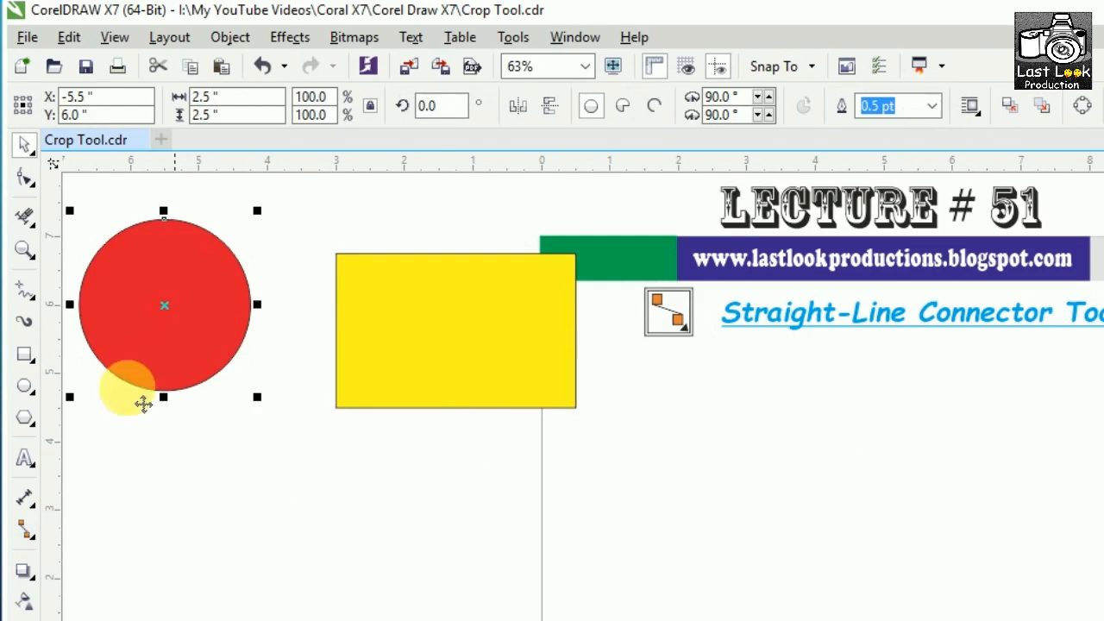
left_click(24, 529)
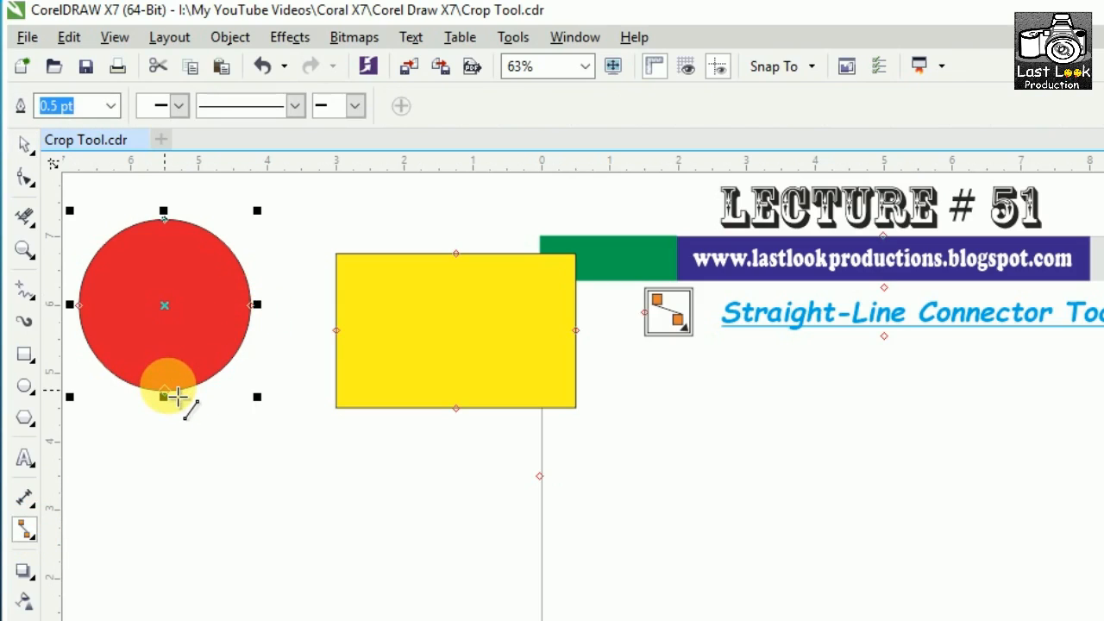
mouse_move(175, 403)
left_mouse_down()
mouse_move(349, 379)
mouse_move(336, 330)
left_mouse_up()
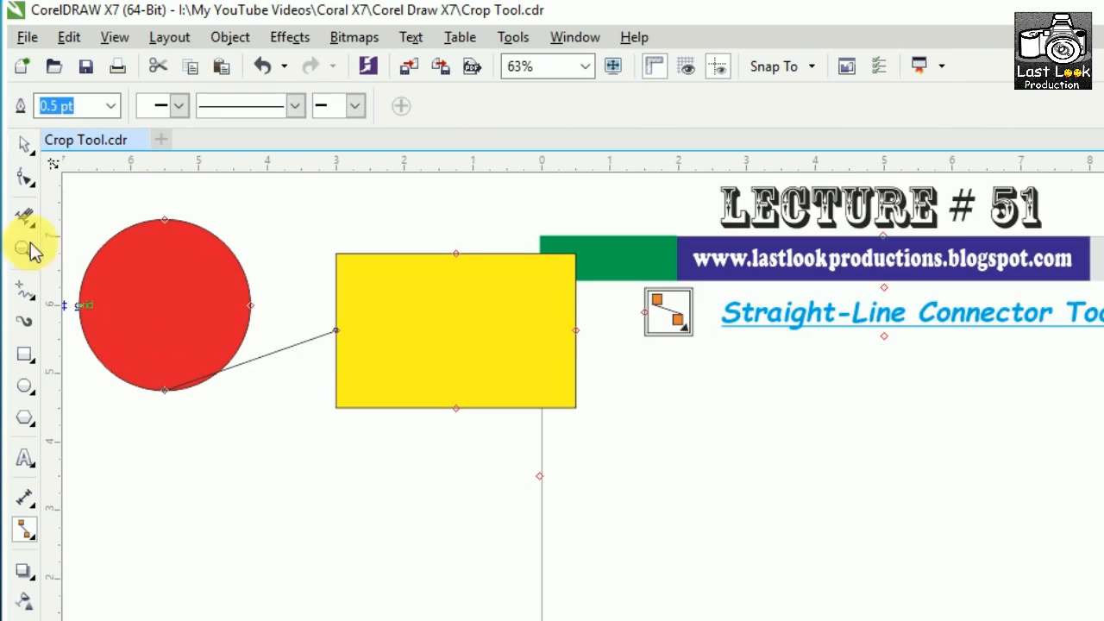
- Move the yellow rectangle around to test the attached connector, leaving its centre at X -0.819, Y 5.955 inches
left_click(24, 144)
left_click_drag(438, 328, 472, 339)
mouse_move(400, 350)
left_mouse_down()
mouse_move(421, 305)
mouse_move(409, 342)
mouse_move(434, 342)
mouse_move(407, 343)
left_mouse_up()
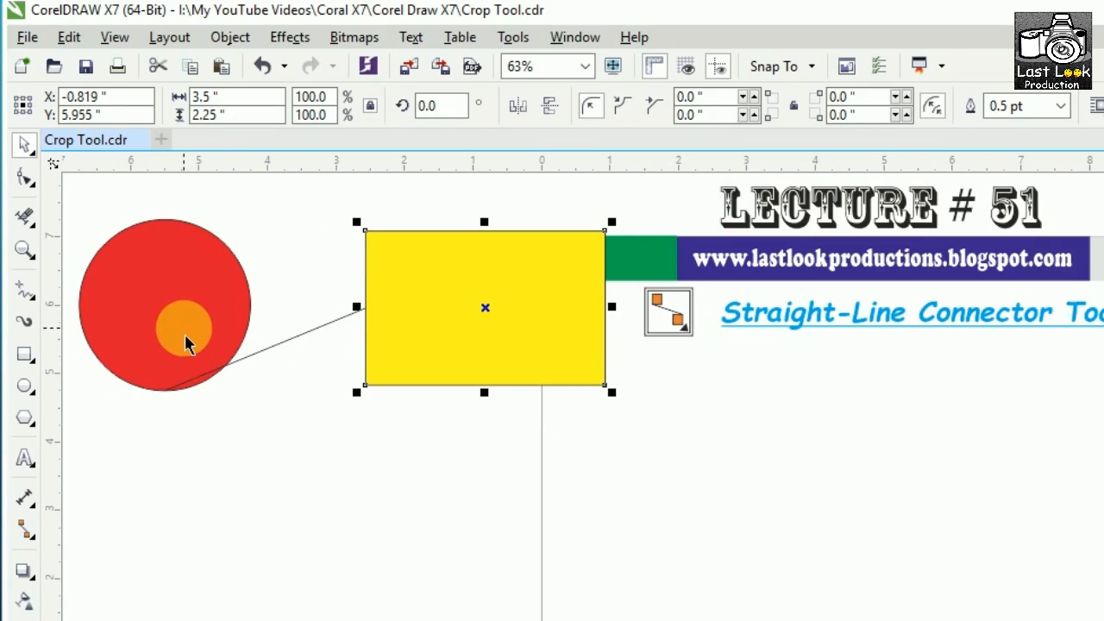
- Set the outline width of the selected yellow rectangle to 1.5 pt
left_click(25, 528)
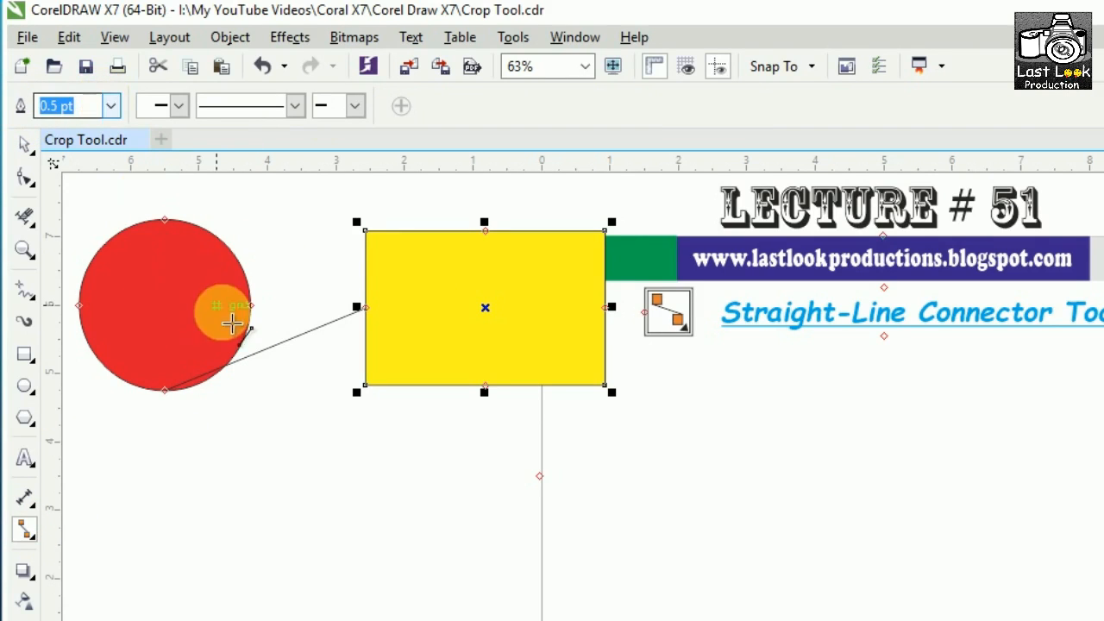
left_click(111, 106)
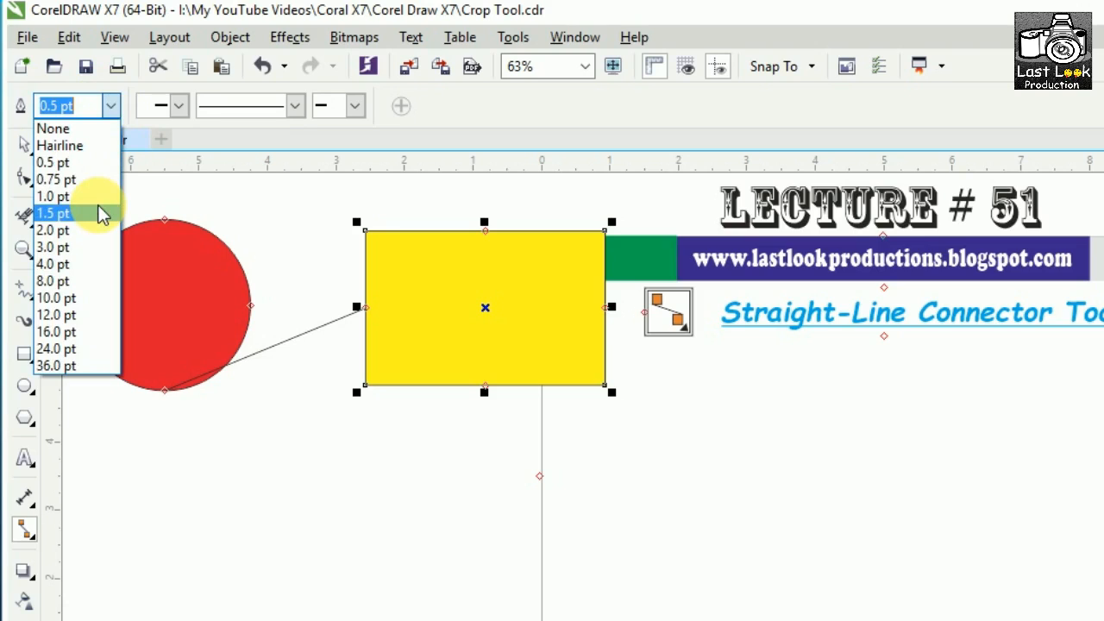
left_click(102, 214)
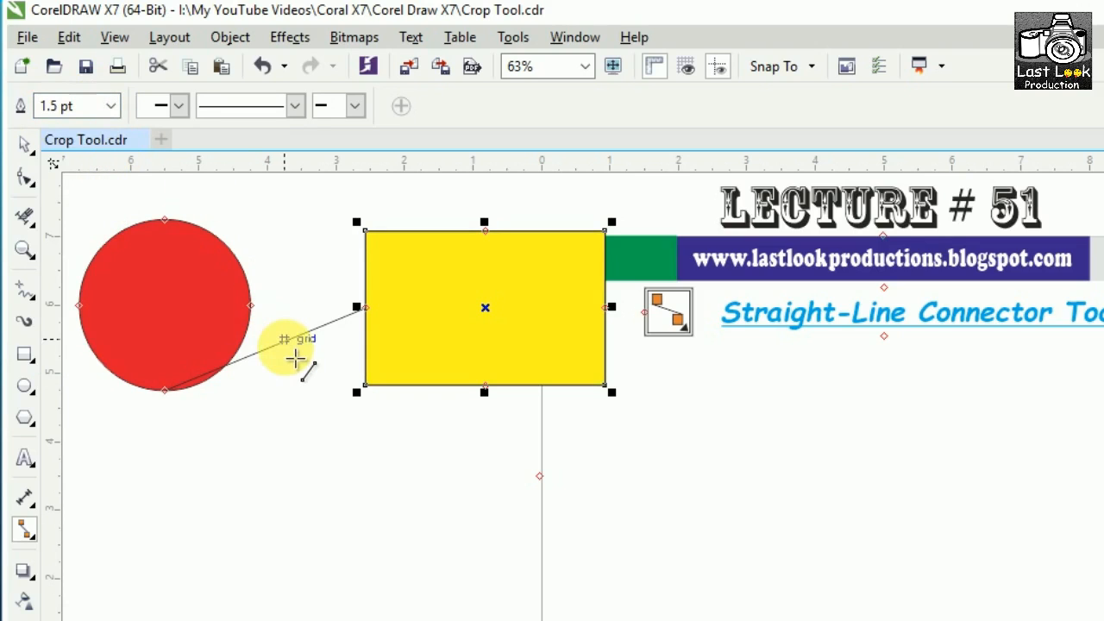
- Select the connector line and set its width to 4.0 pt after trying 1.5 pt and 10.0 pt
left_click(24, 144)
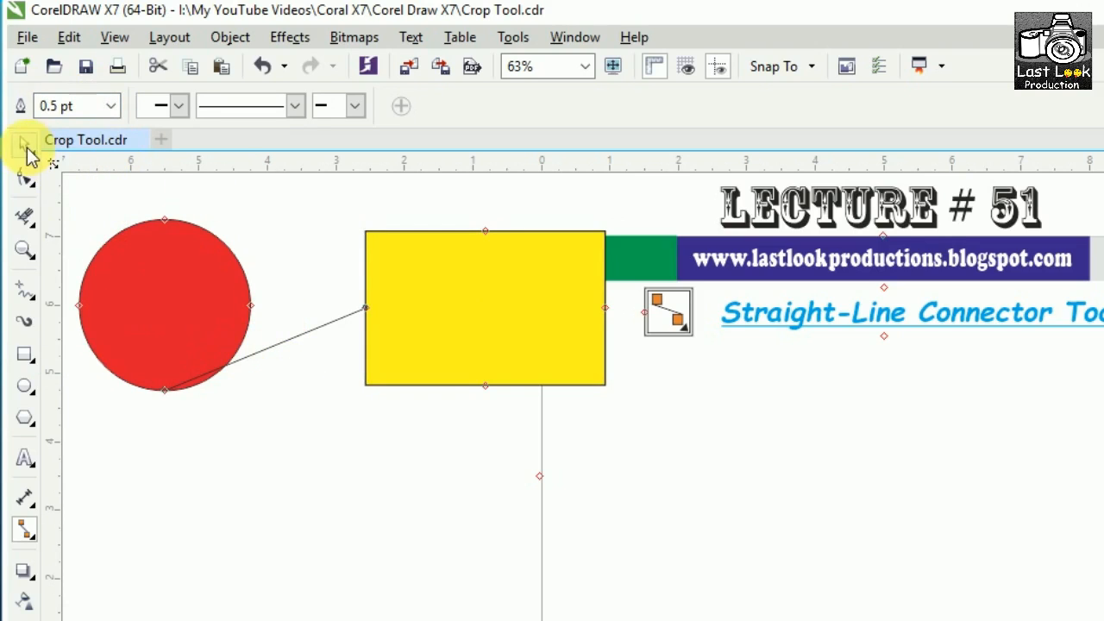
left_click(286, 340)
left_click(24, 528)
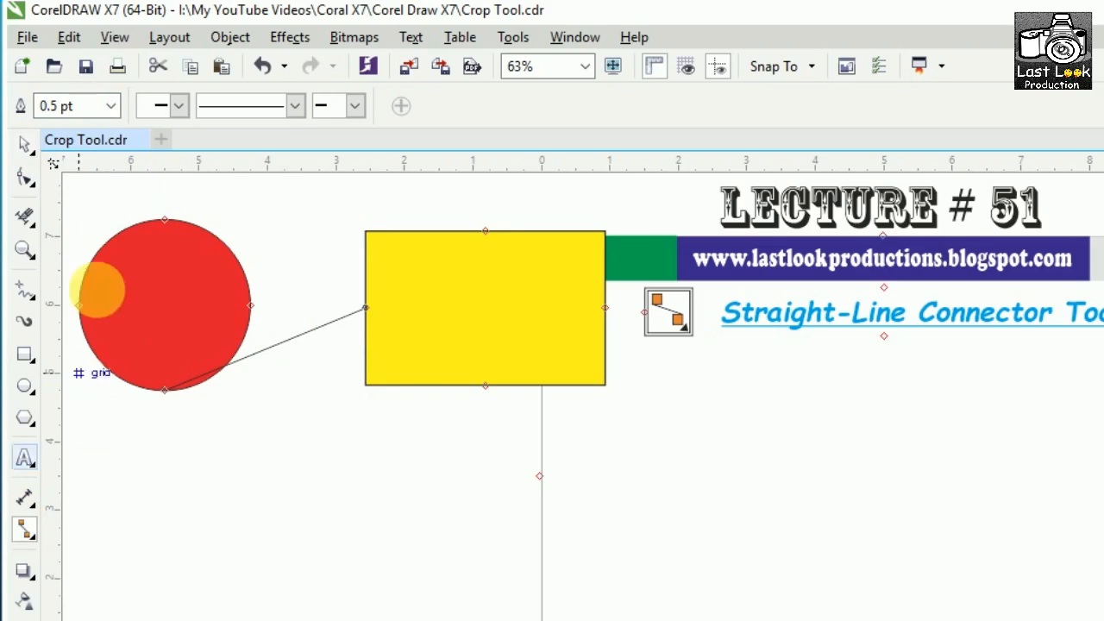
left_click(111, 107)
left_click(98, 214)
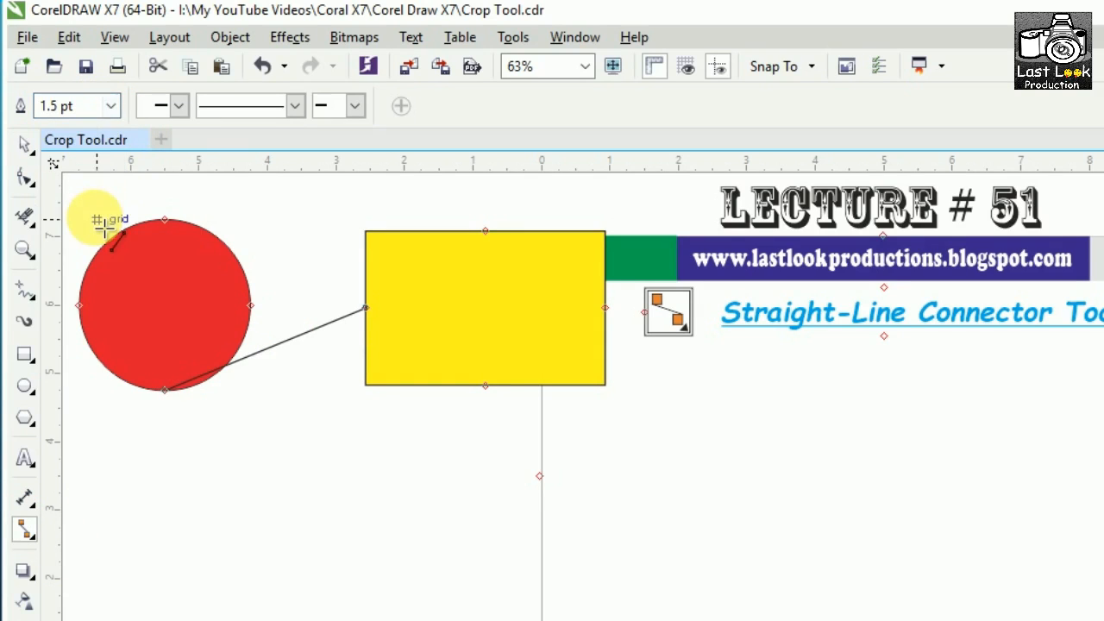
left_click(110, 105)
left_click(102, 298)
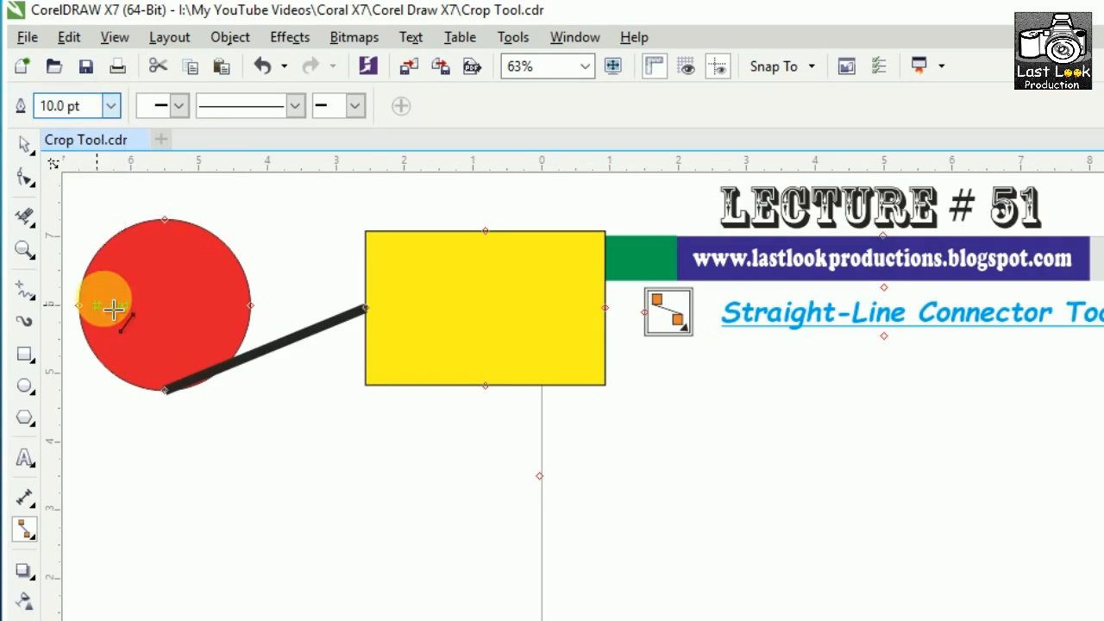
left_click(118, 108)
left_click(90, 265)
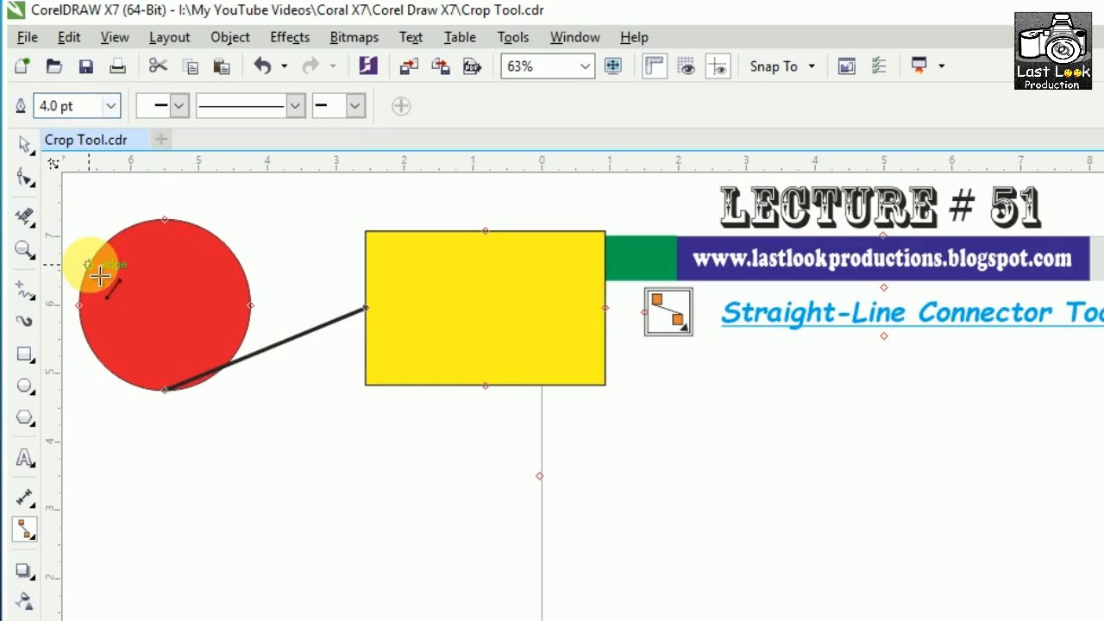
- Give the connector a feathered-tail start arrowhead at the rectangle and a dashed line style
left_click(175, 109)
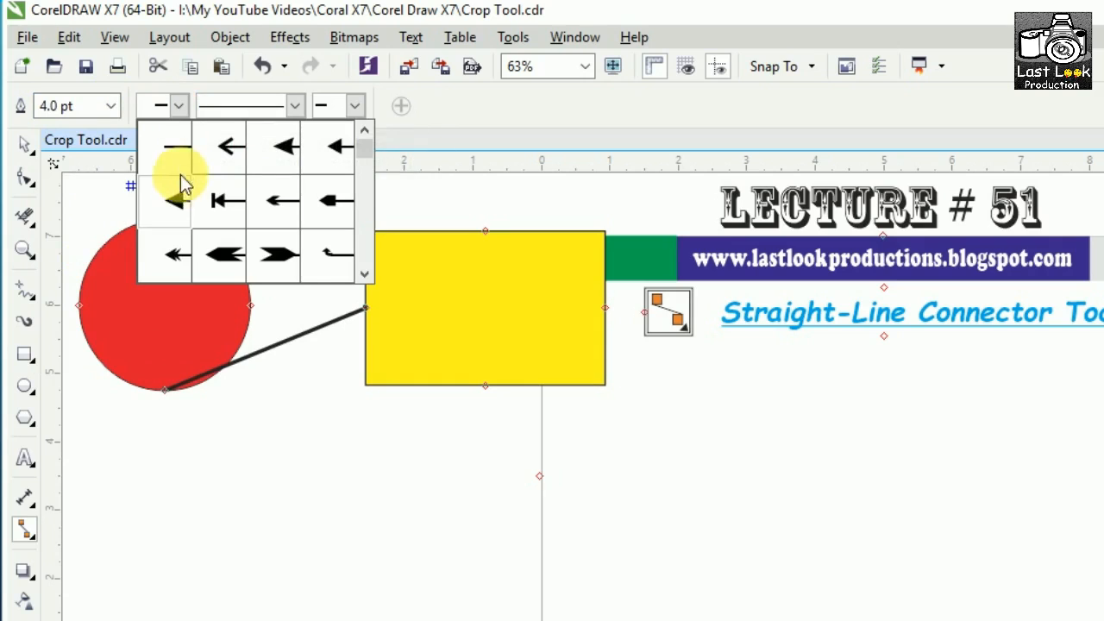
left_click(284, 256)
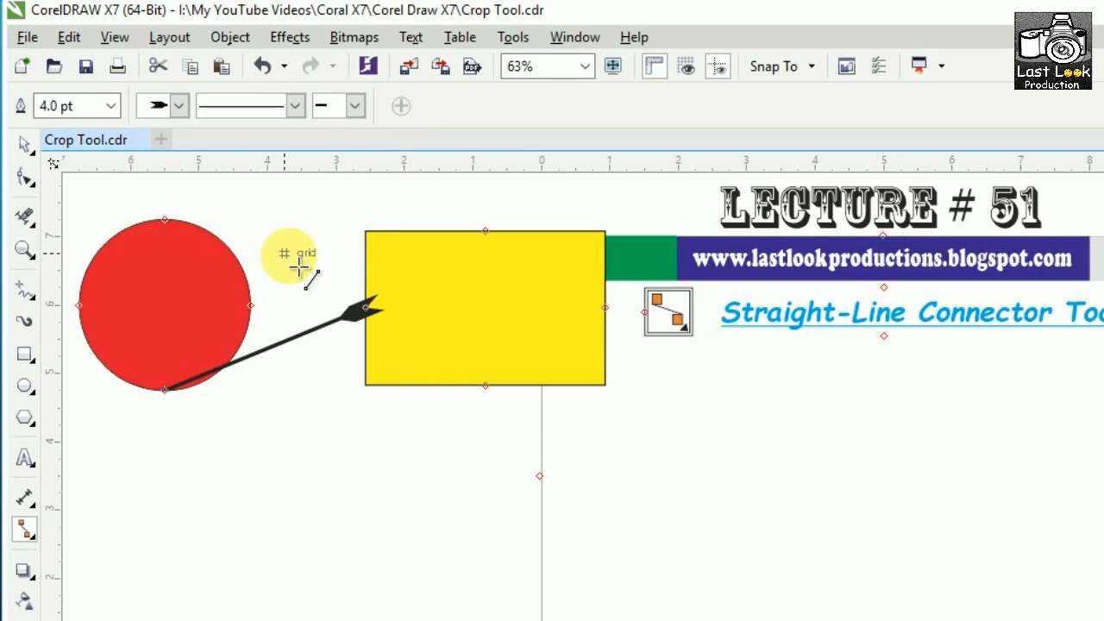
left_click(293, 108)
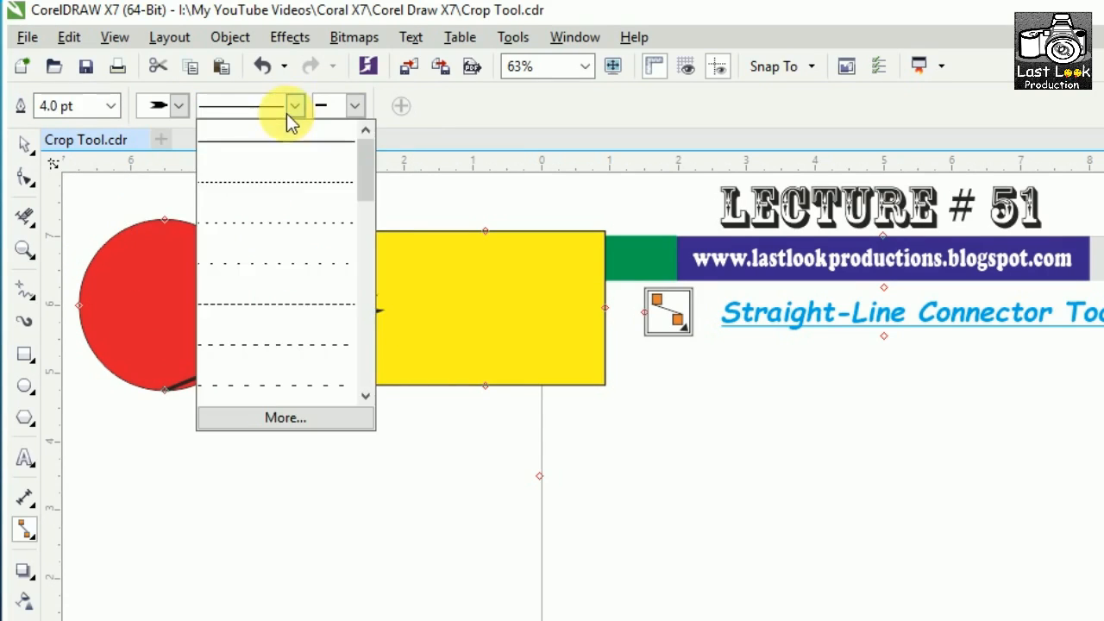
left_click_drag(363, 181, 363, 203)
left_click(301, 259)
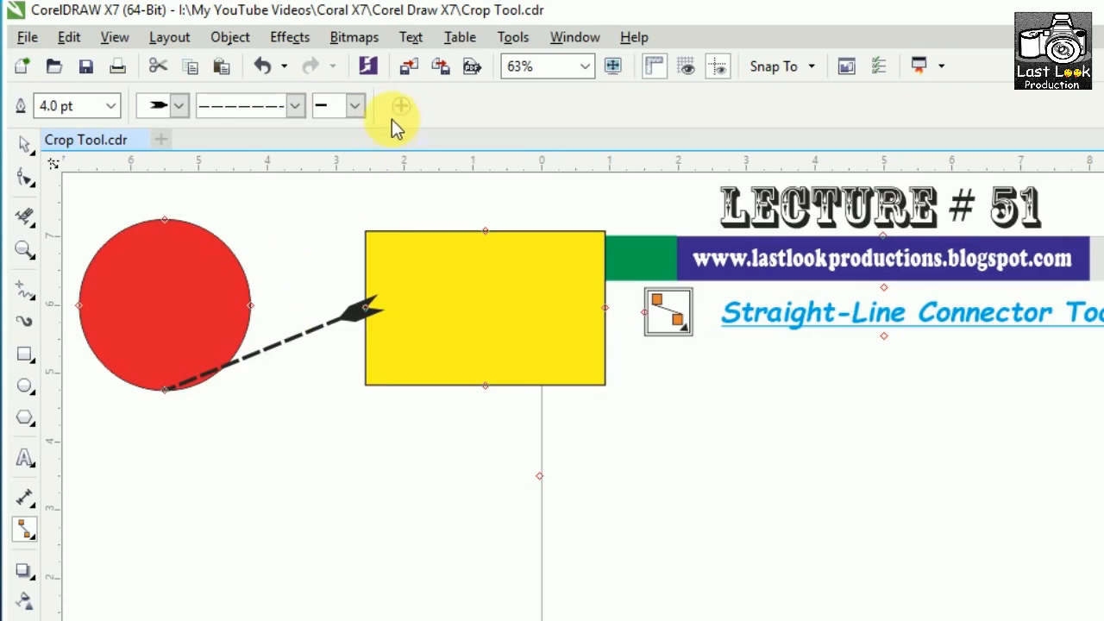
- Add a solid triangular end arrowhead to the connector where it meets the circle
left_click(353, 105)
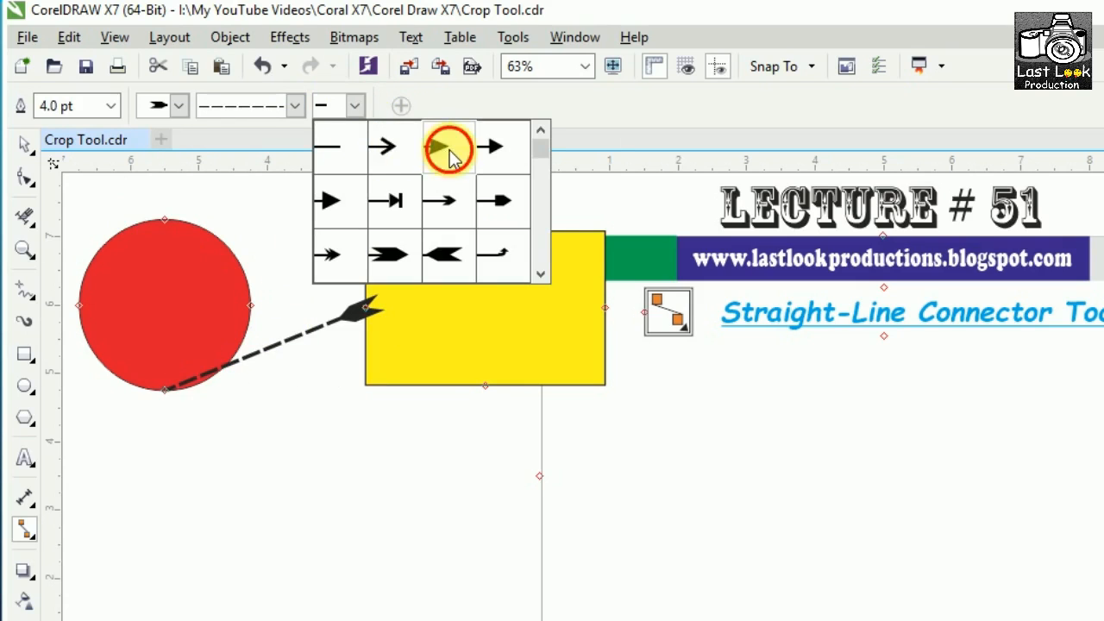
left_click(449, 149)
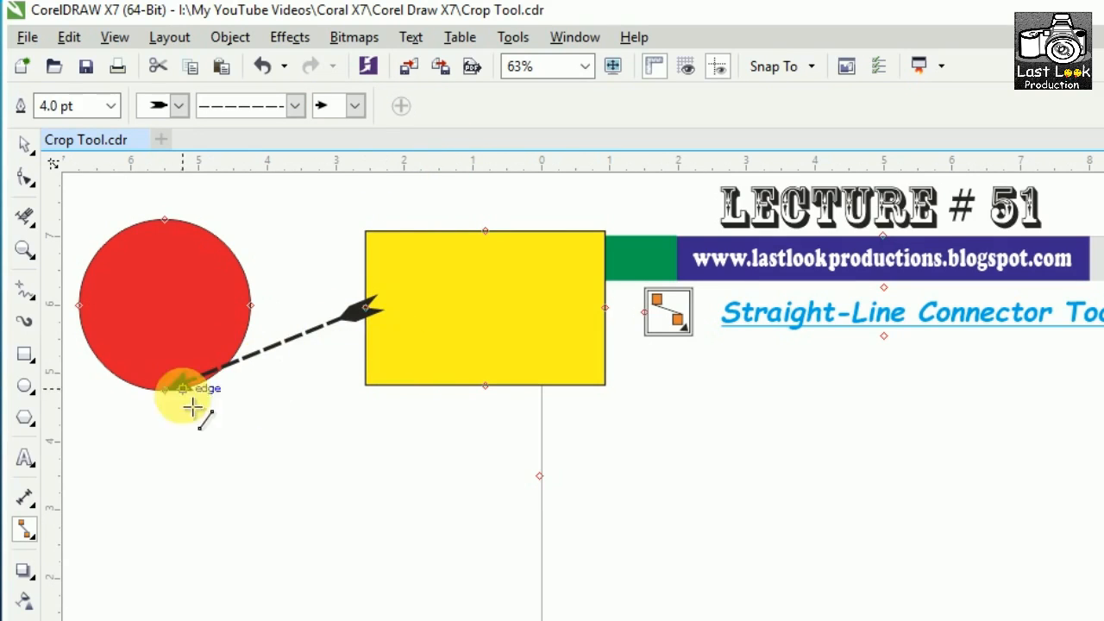
left_click_drag(191, 405, 185, 395)
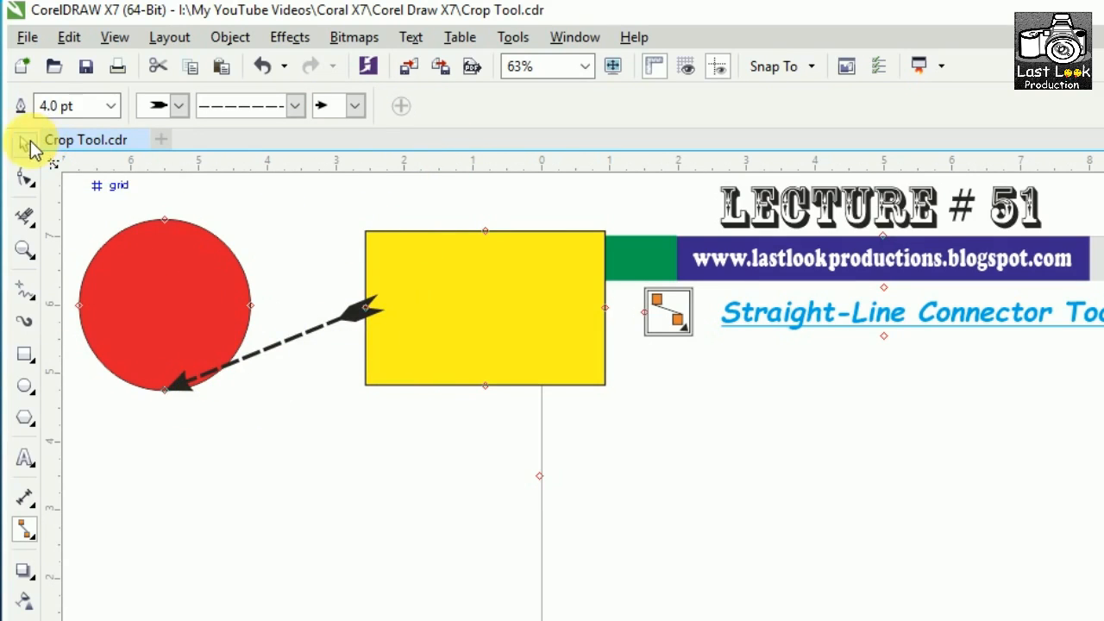
- Move the yellow rectangle to X 0.0 and back to X -1.0, Y 5.875 inches to test the dashed arrow connector
left_click(26, 145)
left_click(473, 320)
mouse_move(472, 320)
left_mouse_down()
mouse_move(454, 464)
mouse_move(406, 384)
mouse_move(411, 296)
mouse_move(496, 287)
mouse_move(492, 323)
left_mouse_up()
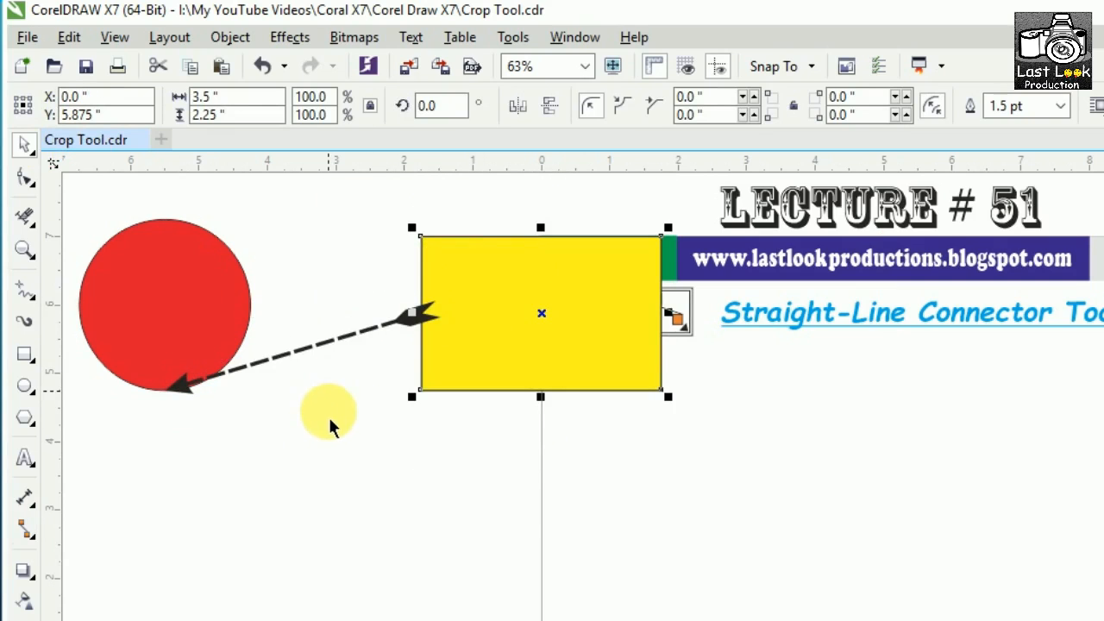
left_click_drag(488, 383, 422, 385)
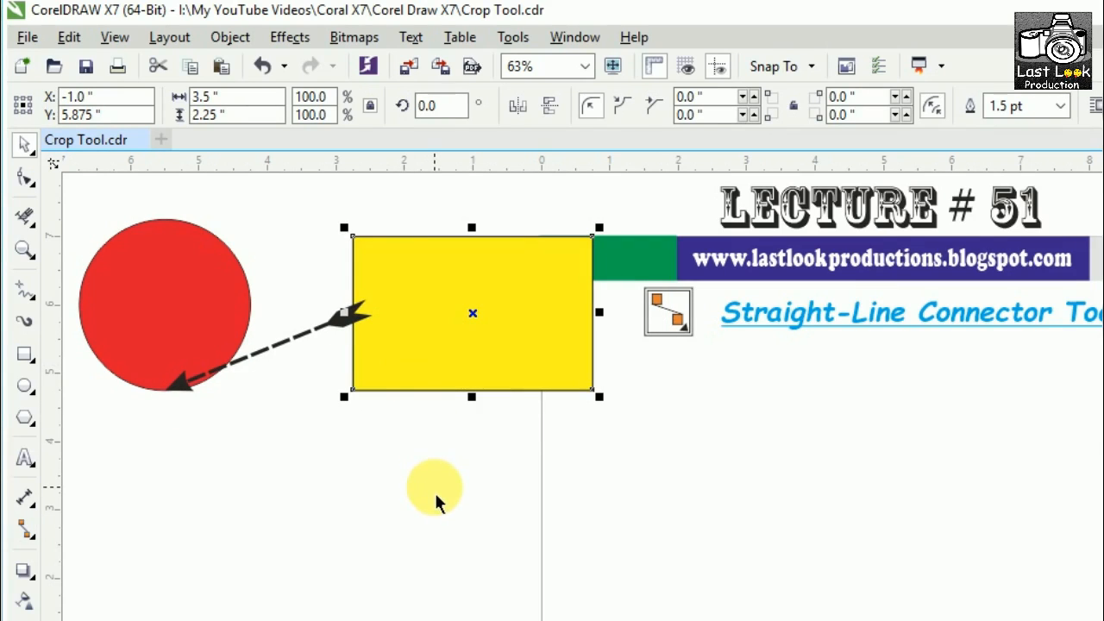